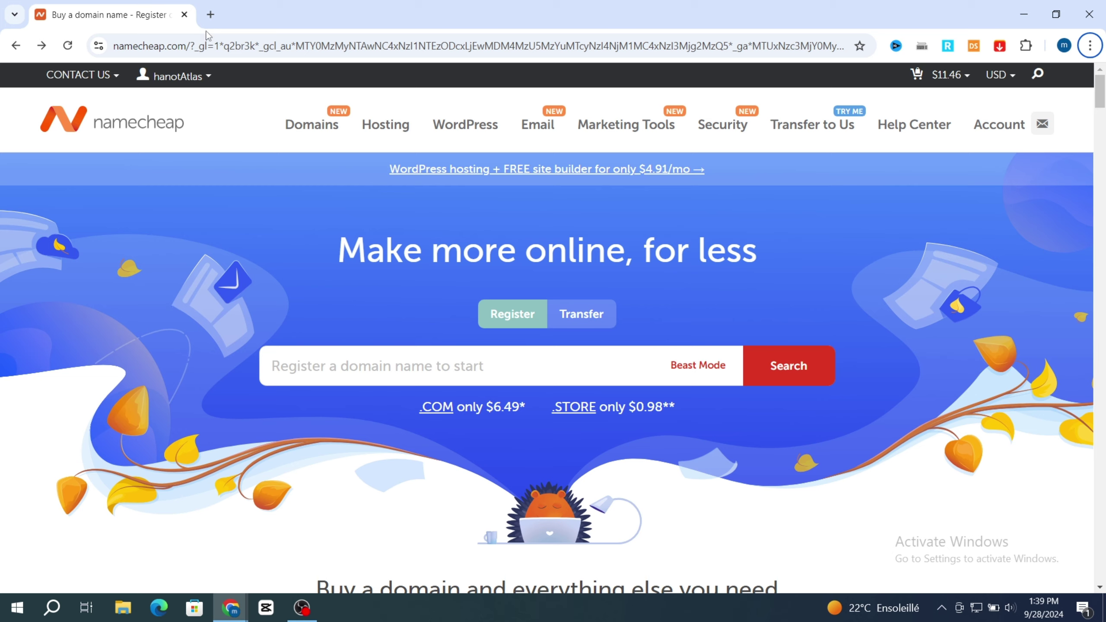
# - Open a new blank browser tab next to the Namecheap home page
pyautogui.click(212, 16)
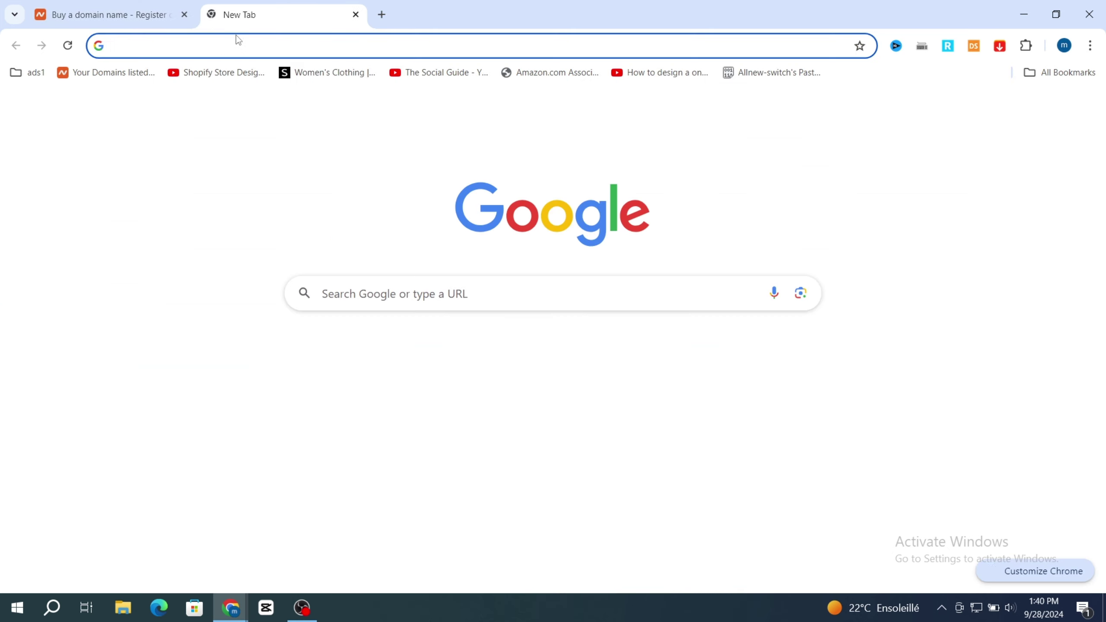
# - Search 'google search console' from the address-bar history and open the Google Search Console site
pyautogui.click(224, 48)
pyautogui.click(182, 96)
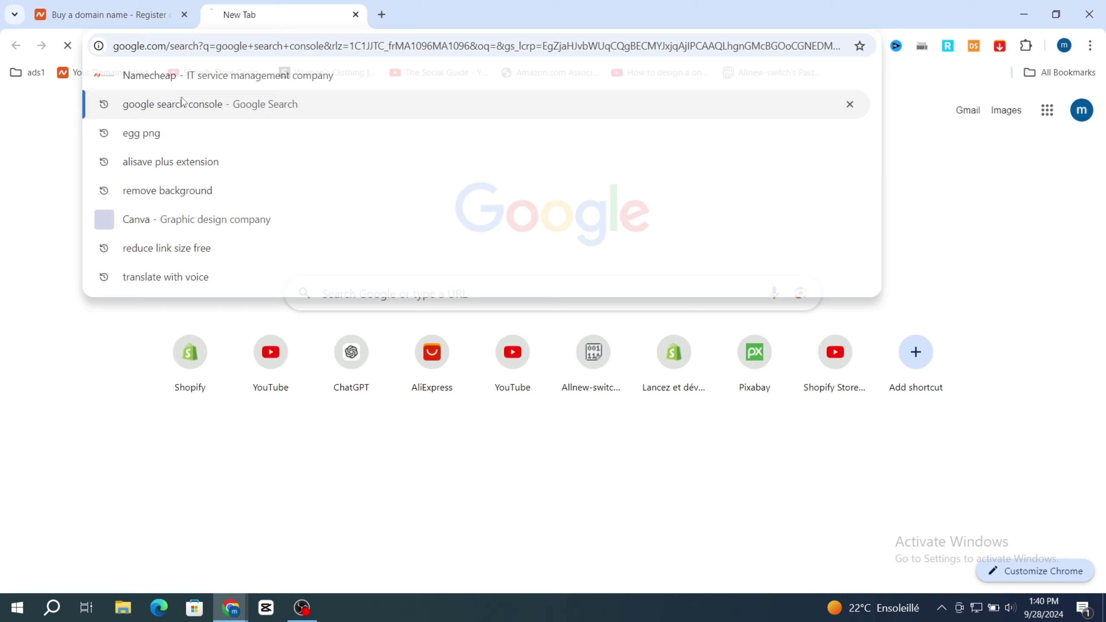
pyautogui.scroll(-6, 143, 330)
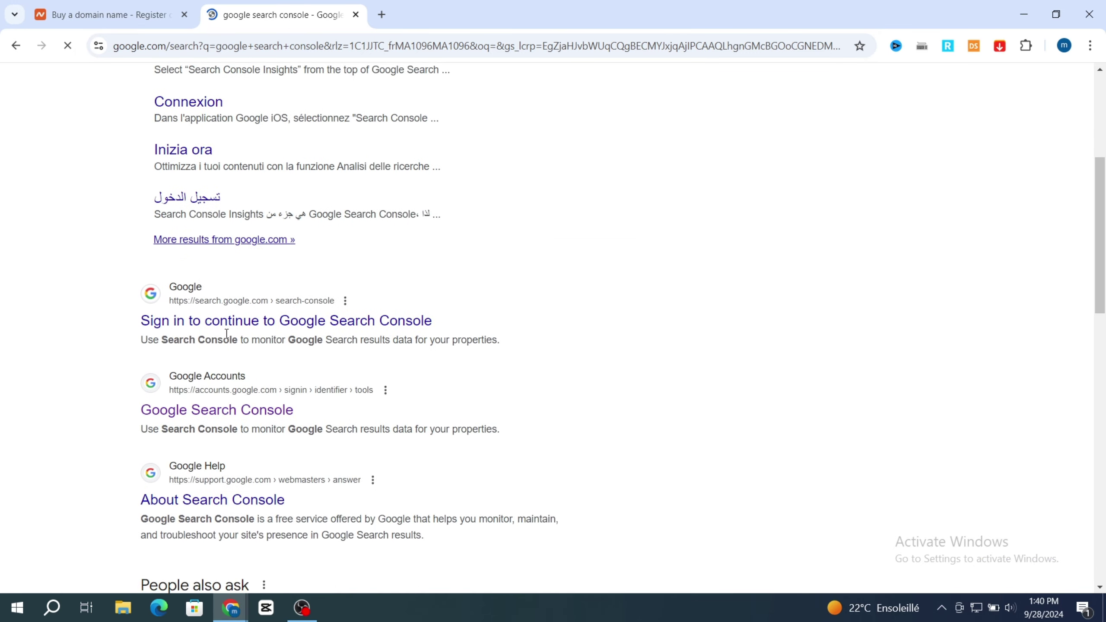
pyautogui.scroll(-3, 148, 309)
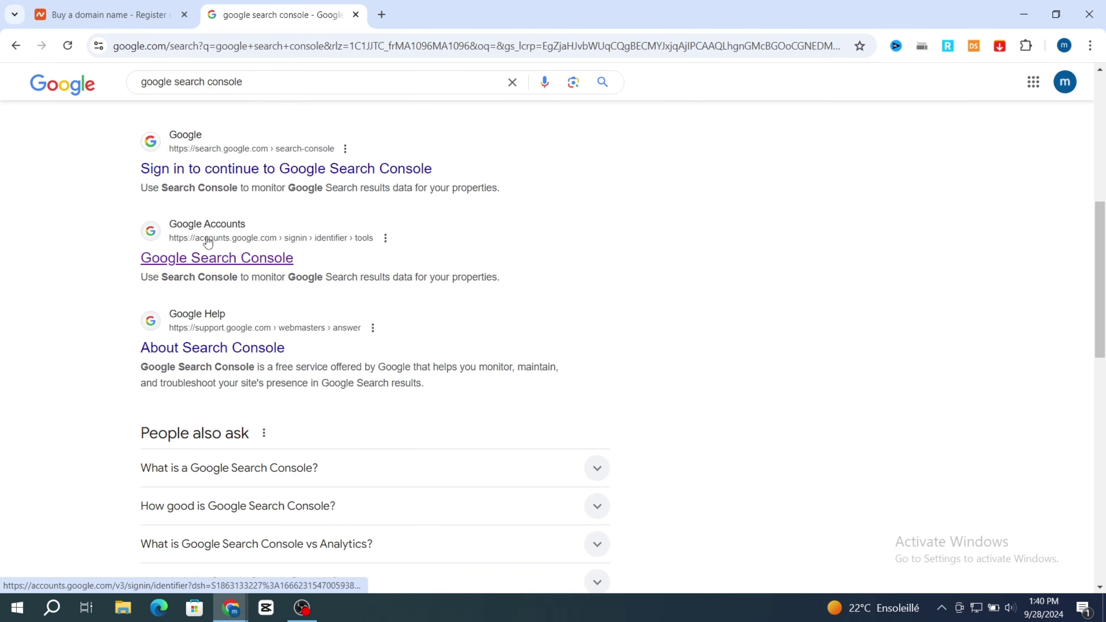
pyautogui.click(190, 261)
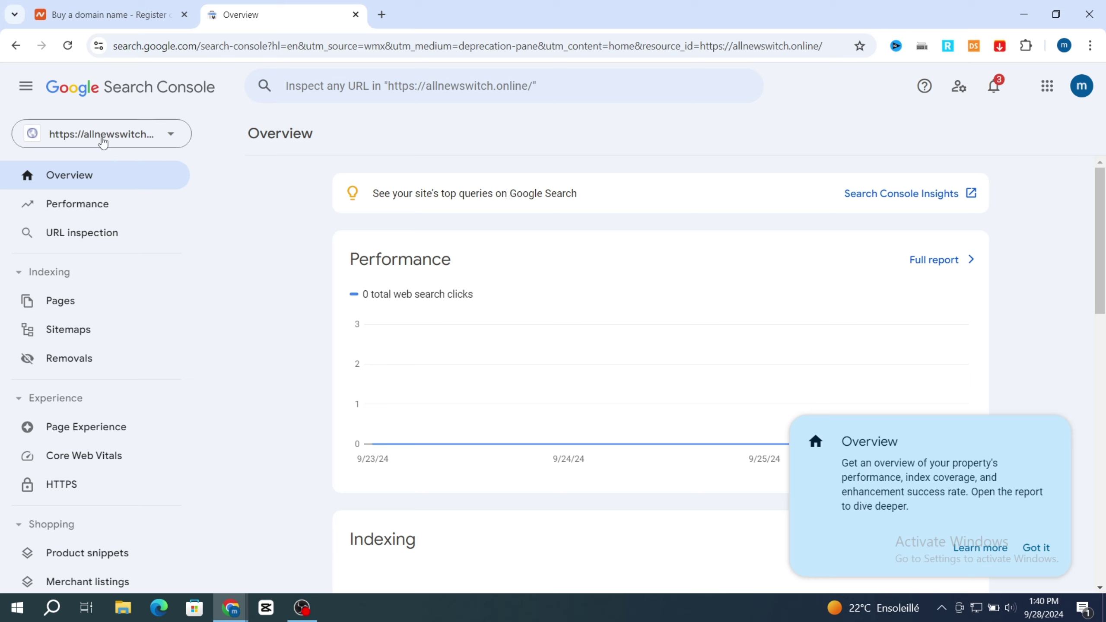
# - Start adding a new property from the Search Console property list, then return to Namecheap
pyautogui.click(65, 139)
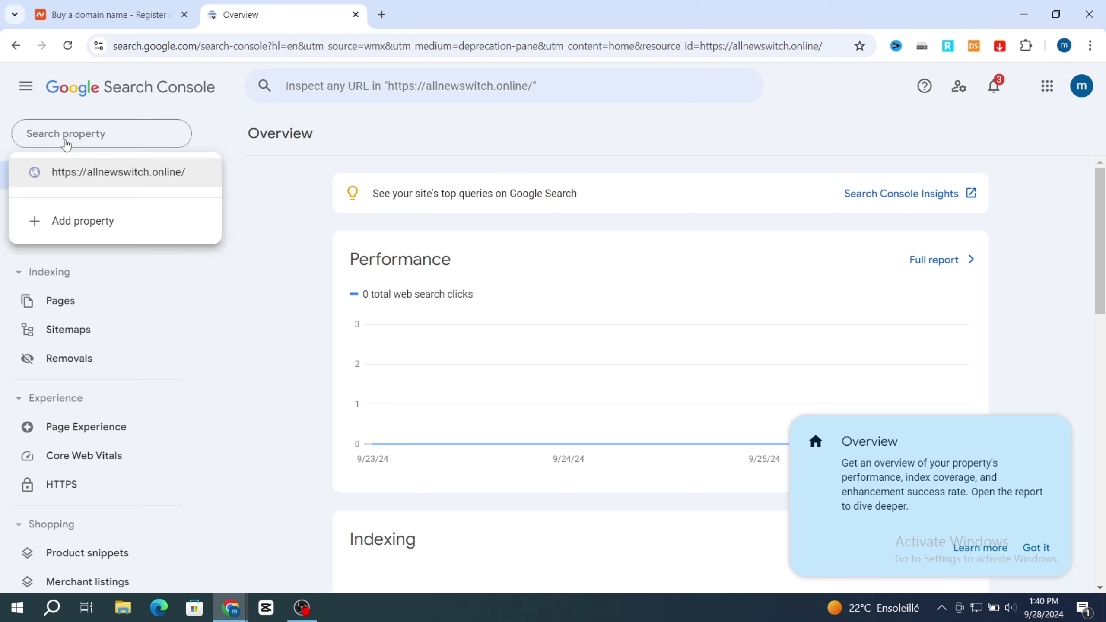
pyautogui.click(70, 225)
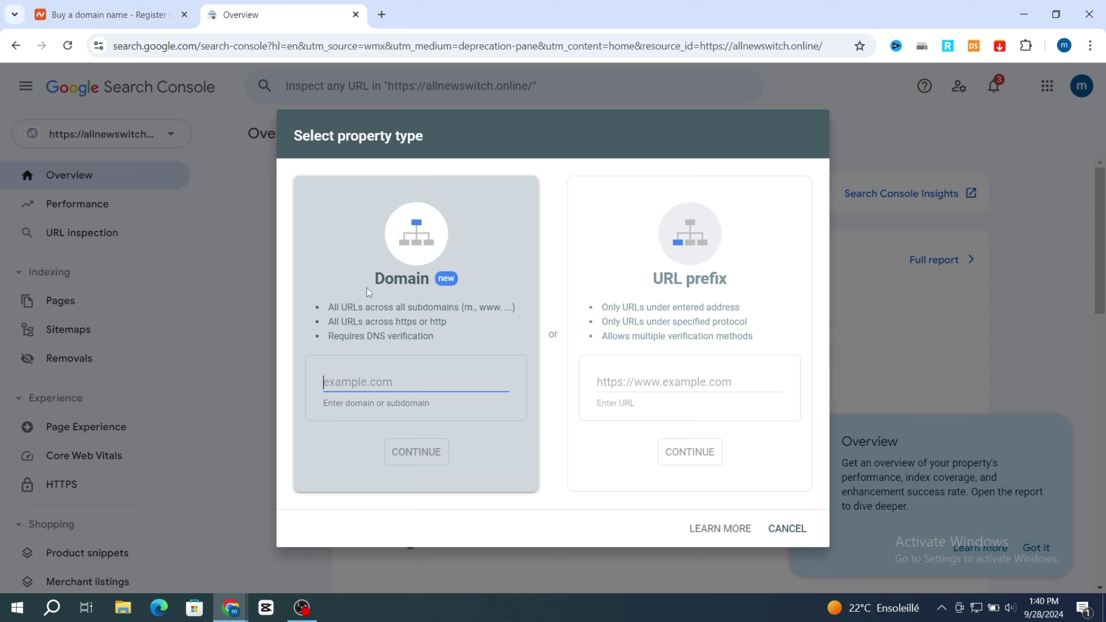
pyautogui.click(118, 15)
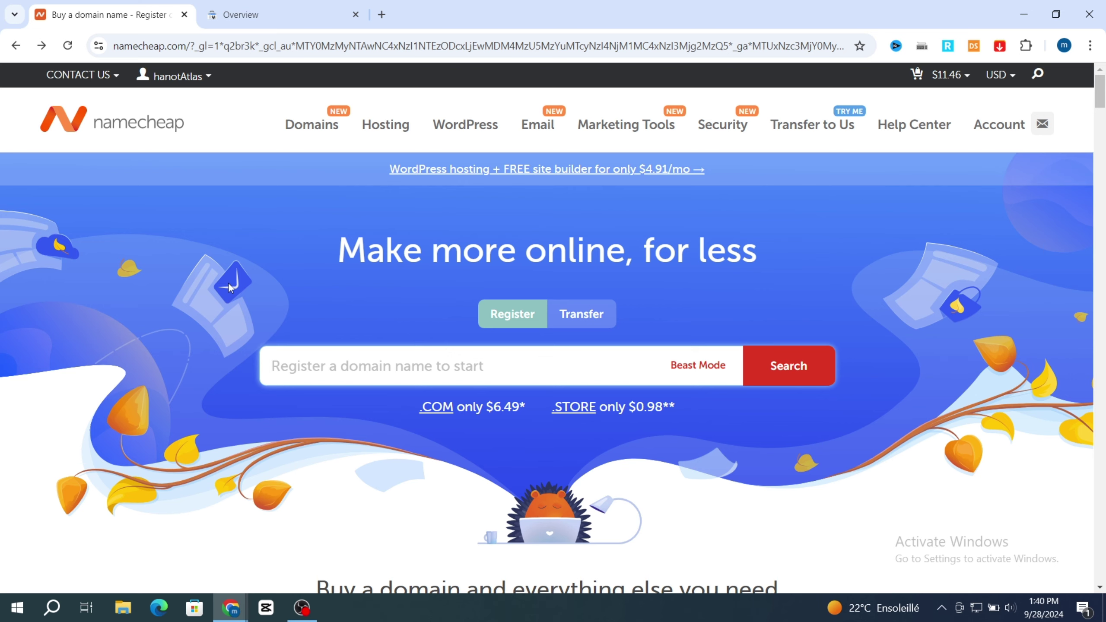
# - Copy the domain name hanotatlas.store from its Namecheap management page for Search Console's Domain field
pyautogui.click(1010, 137)
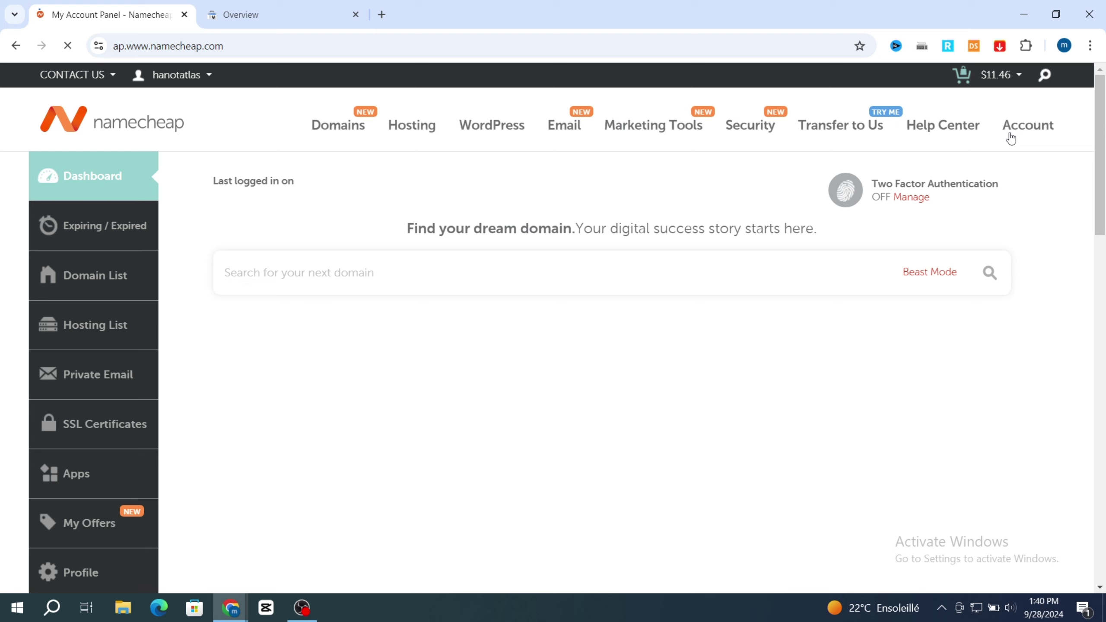
pyautogui.scroll(-3, 479, 283)
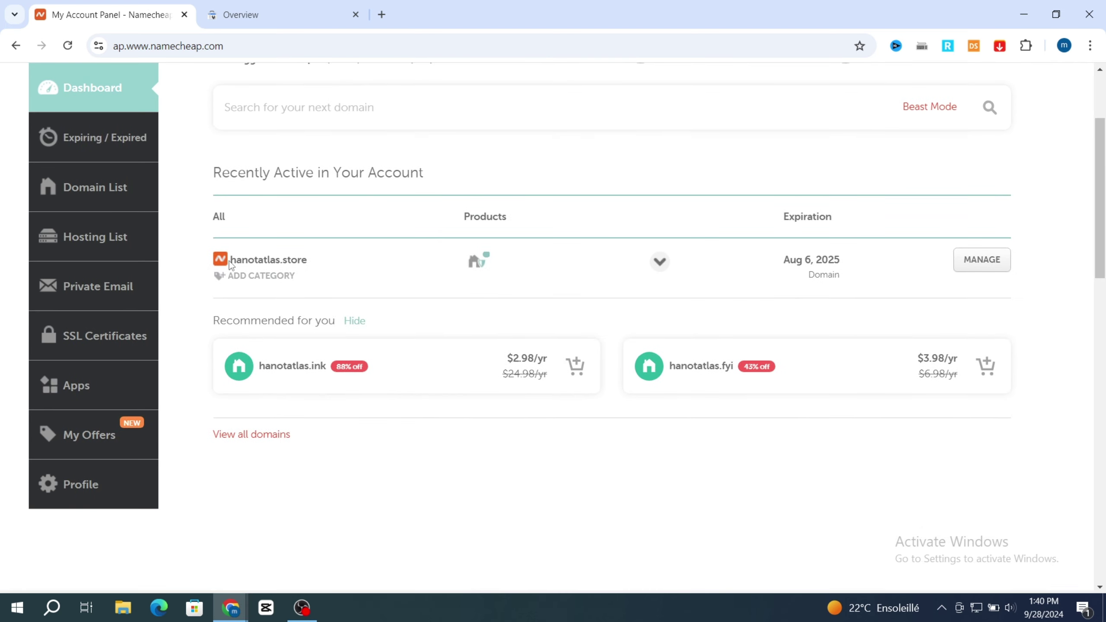
pyautogui.click(974, 263)
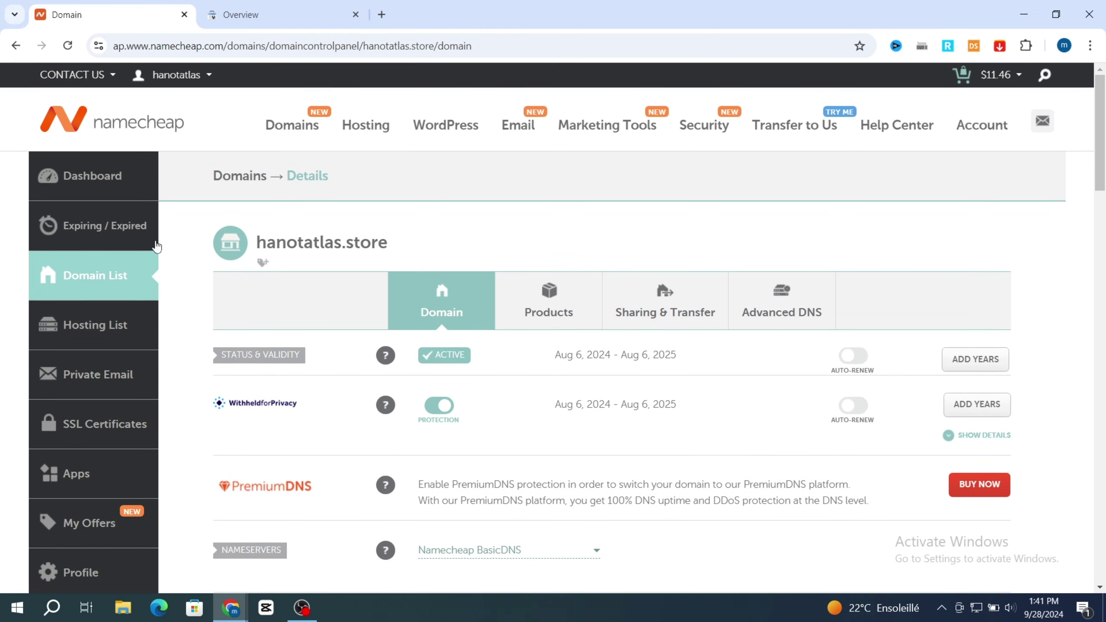
pyautogui.moveTo(257, 242); pyautogui.dragTo(388, 250)
pyautogui.hotkey('ctrl', 'c')
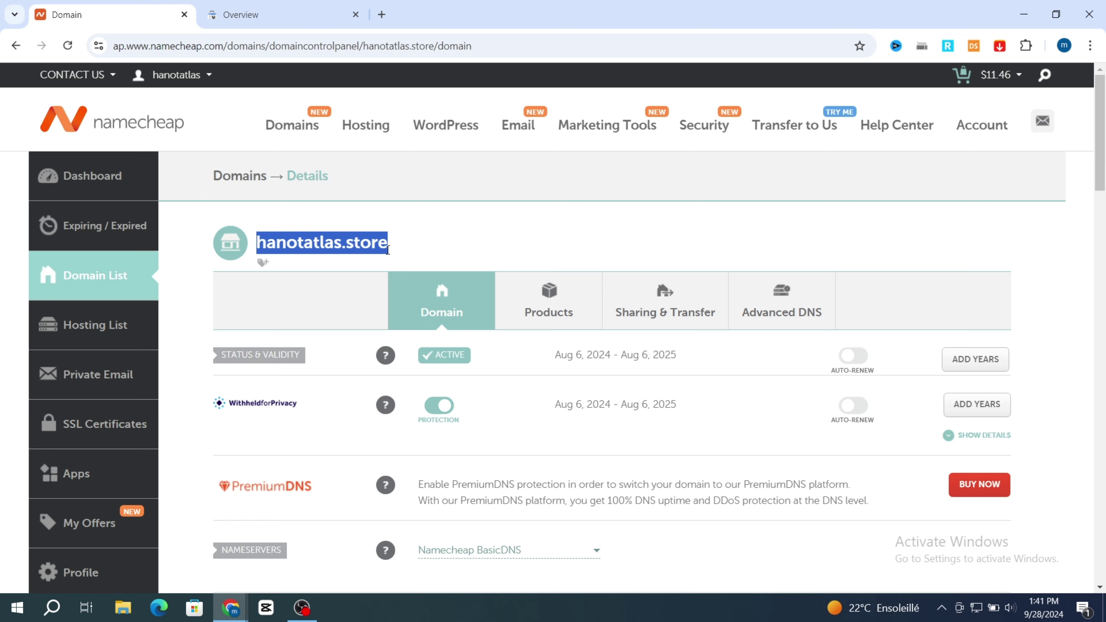
pyautogui.click(239, 14)
pyautogui.click(382, 383)
# - Paste hanotatlas.store as a Domain property and continue to its DNS verification record
pyautogui.hotkey('ctrl', 'v')
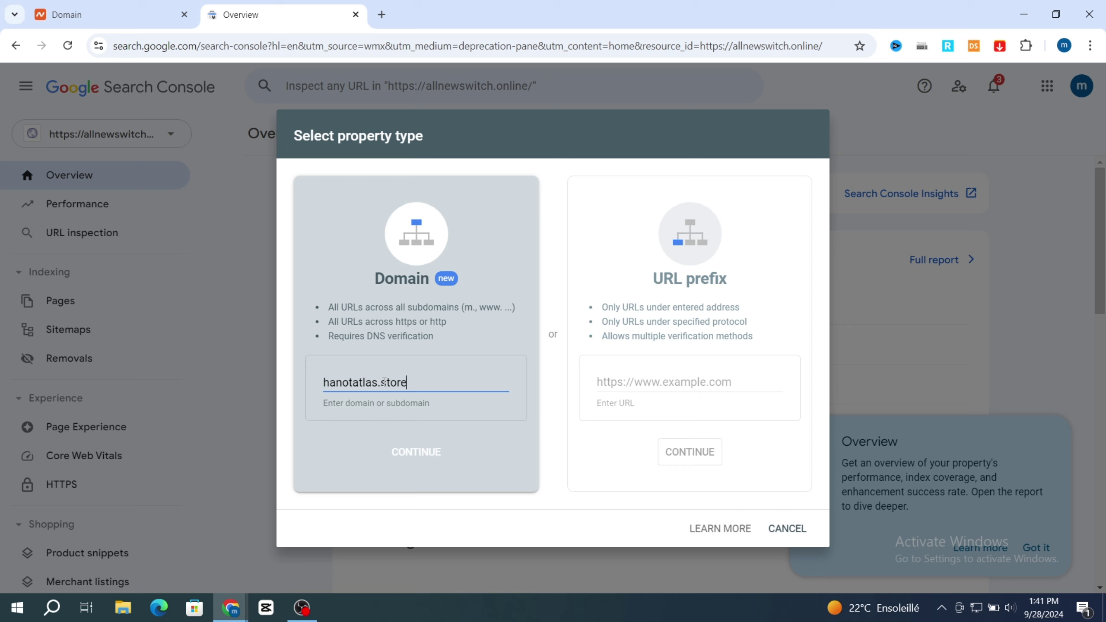
pyautogui.click(411, 462)
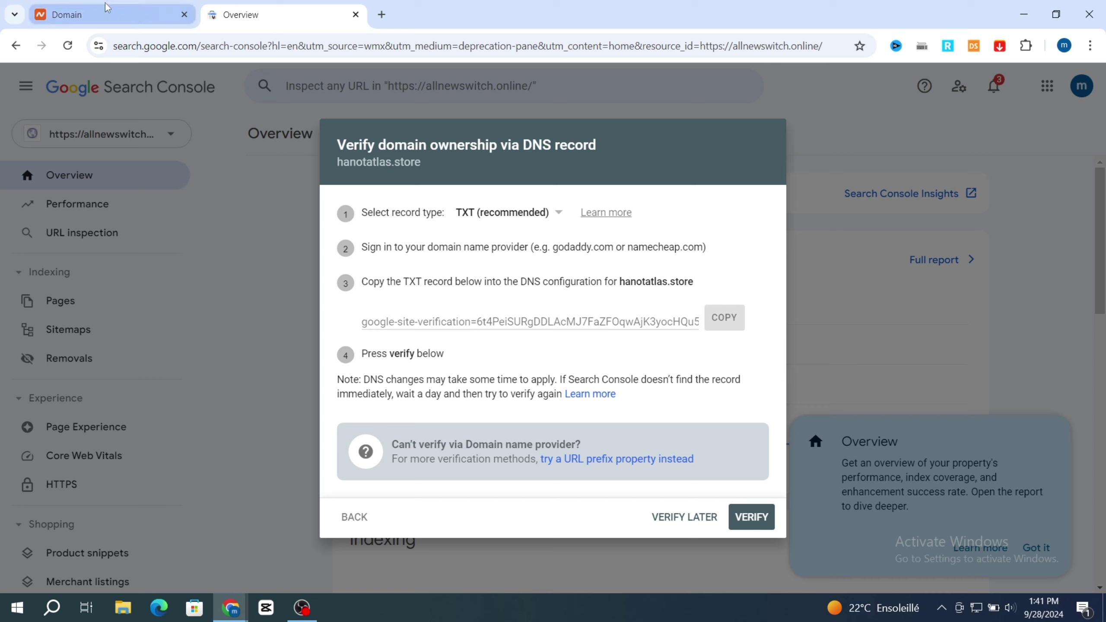
pyautogui.click(87, 14)
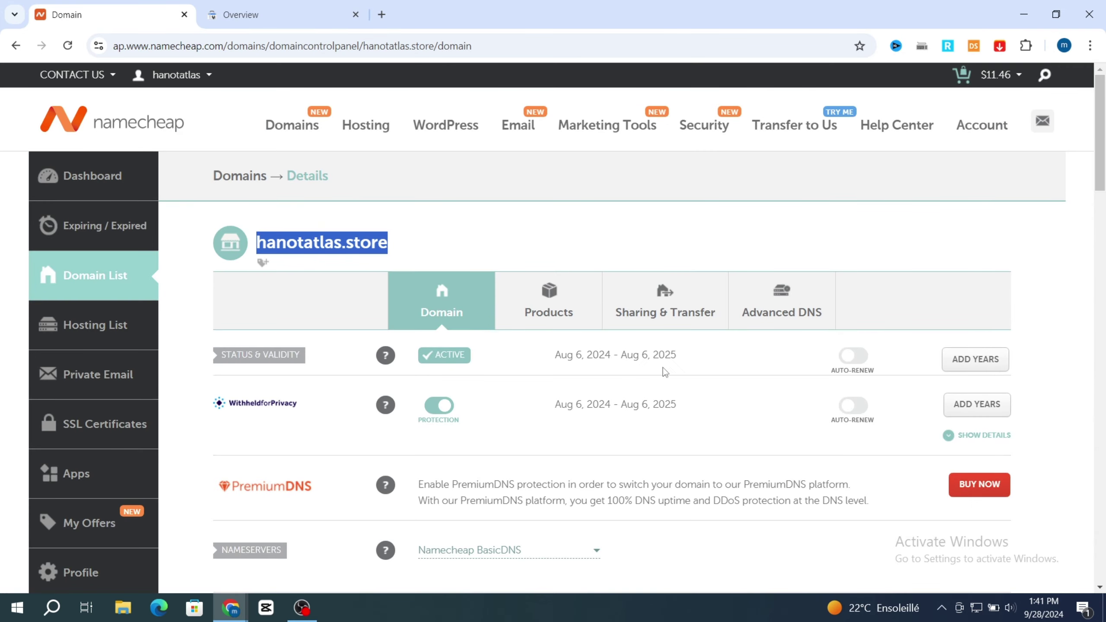
# - In Advanced DNS for hanotatlas.store, add a new host record row of type TXT Record
pyautogui.click(792, 314)
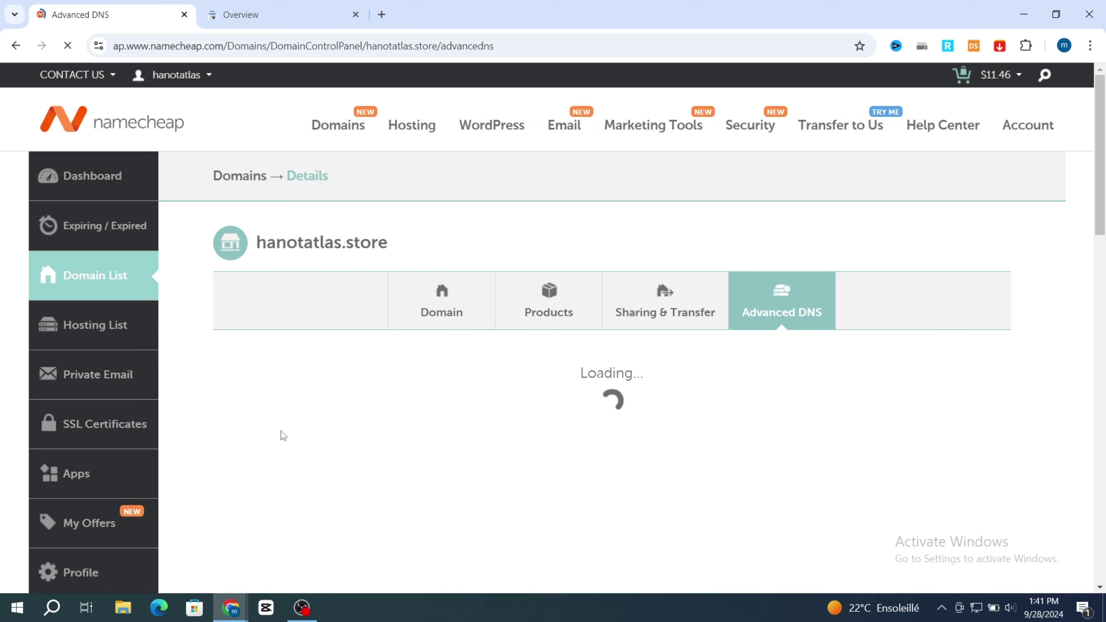
pyautogui.scroll(-2, 1019, 311)
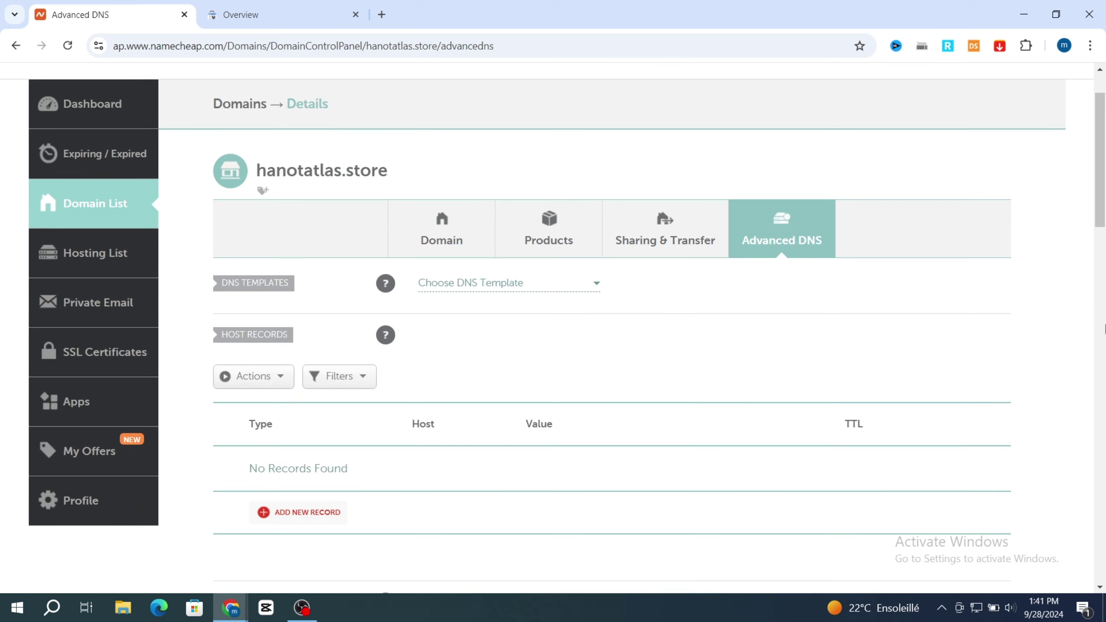
pyautogui.scroll(-3, 334, 270)
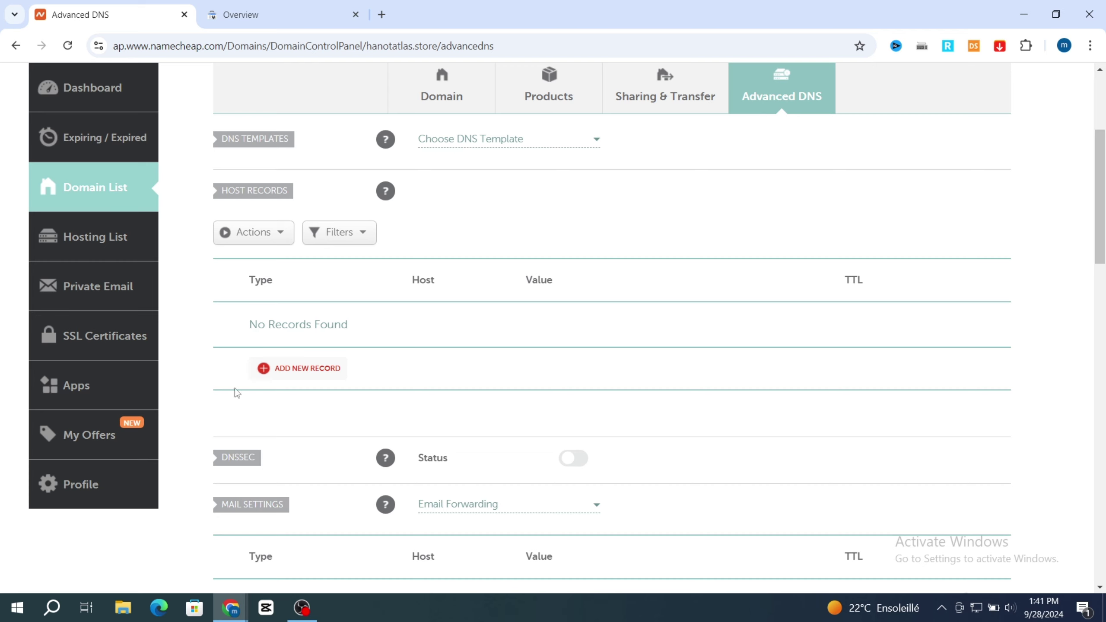
pyautogui.click(272, 369)
pyautogui.scroll(4, 285, 342)
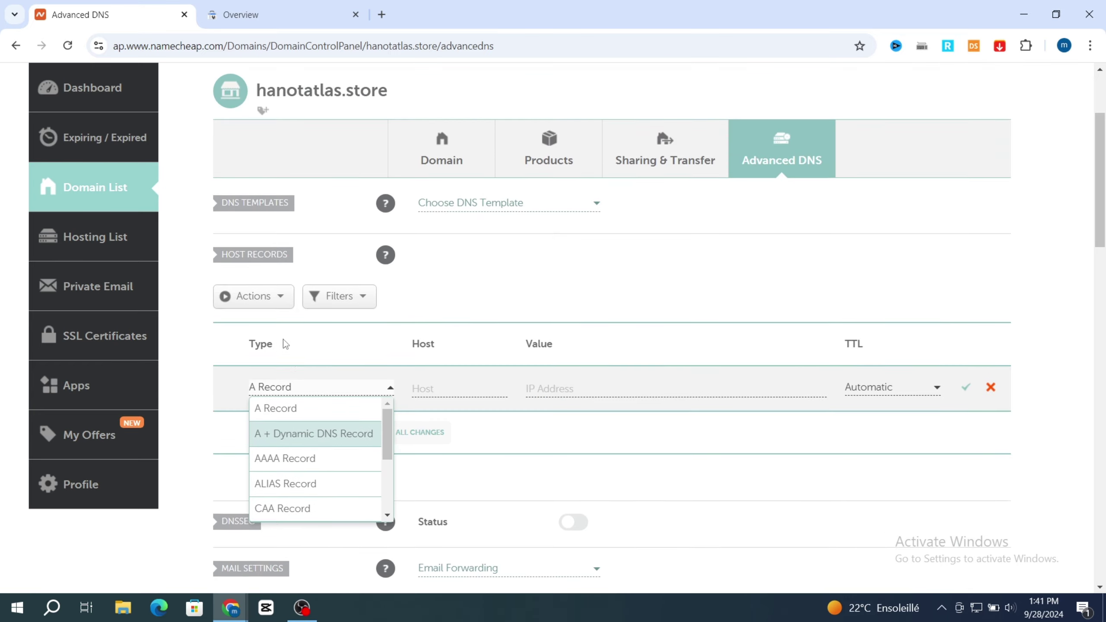
pyautogui.scroll(-3, 356, 360)
pyautogui.scroll(-3, 314, 327)
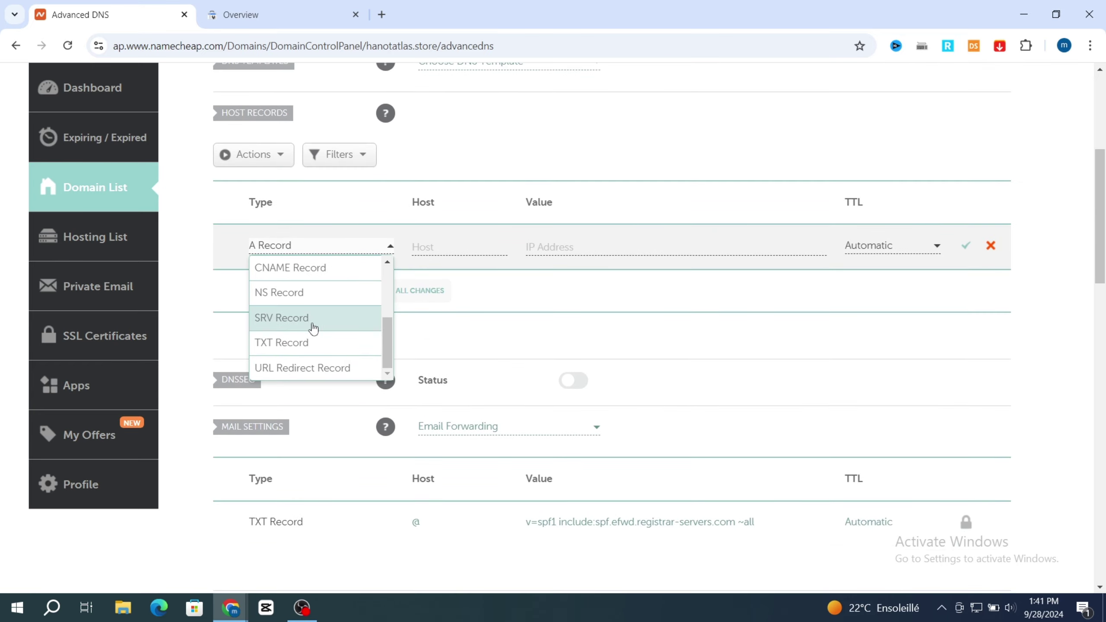
pyautogui.click(294, 349)
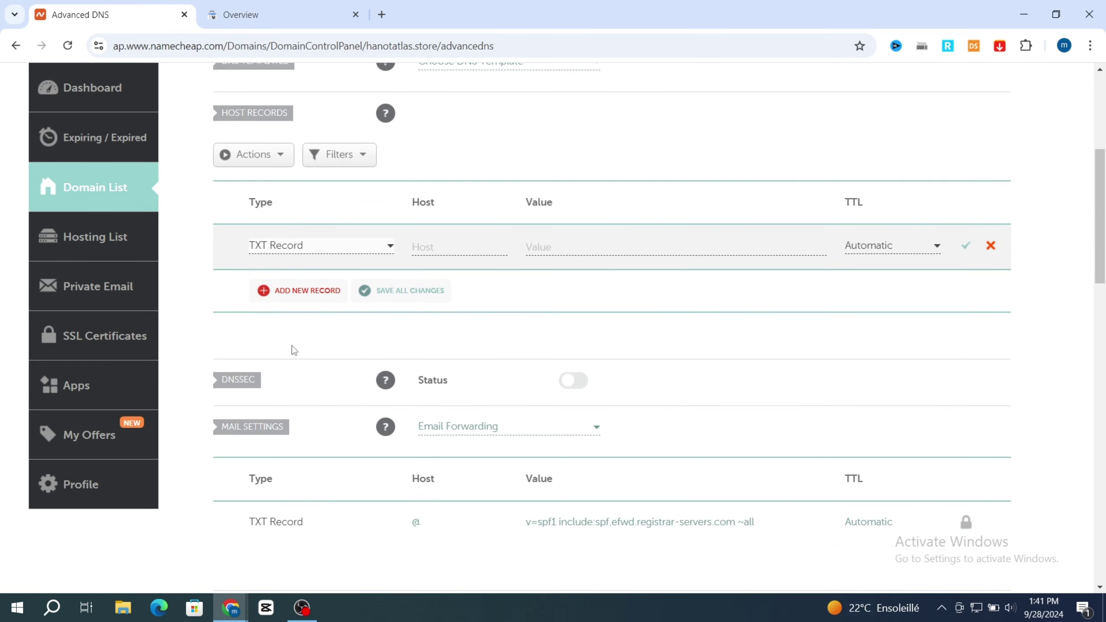
pyautogui.click(248, 17)
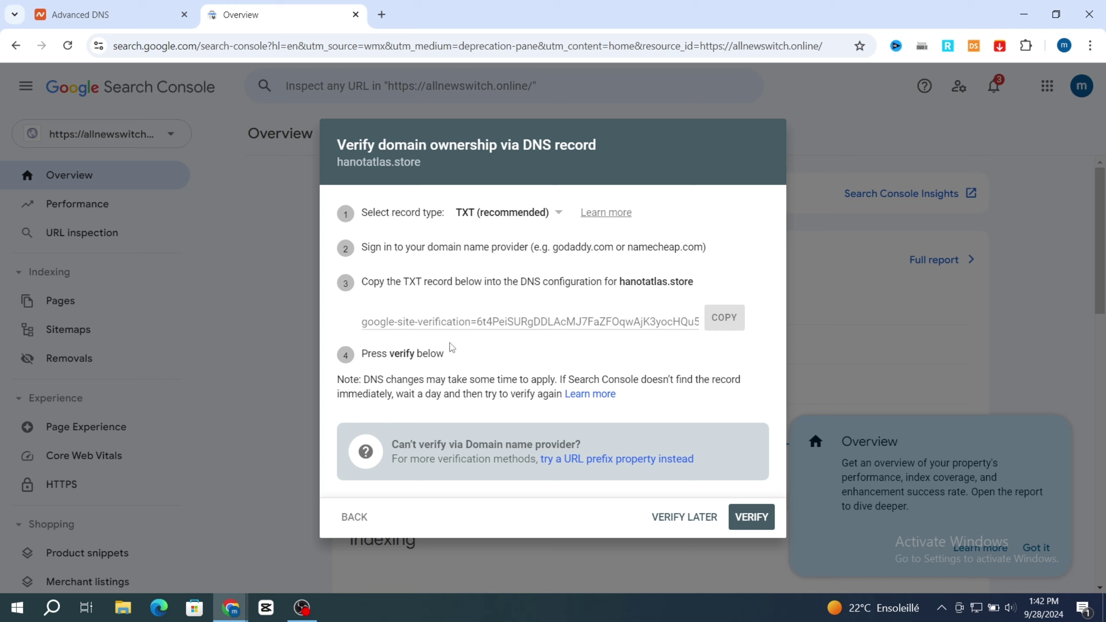
# - Copy the google-site-verification value and set the new TXT record's Host to @
pyautogui.click(724, 317)
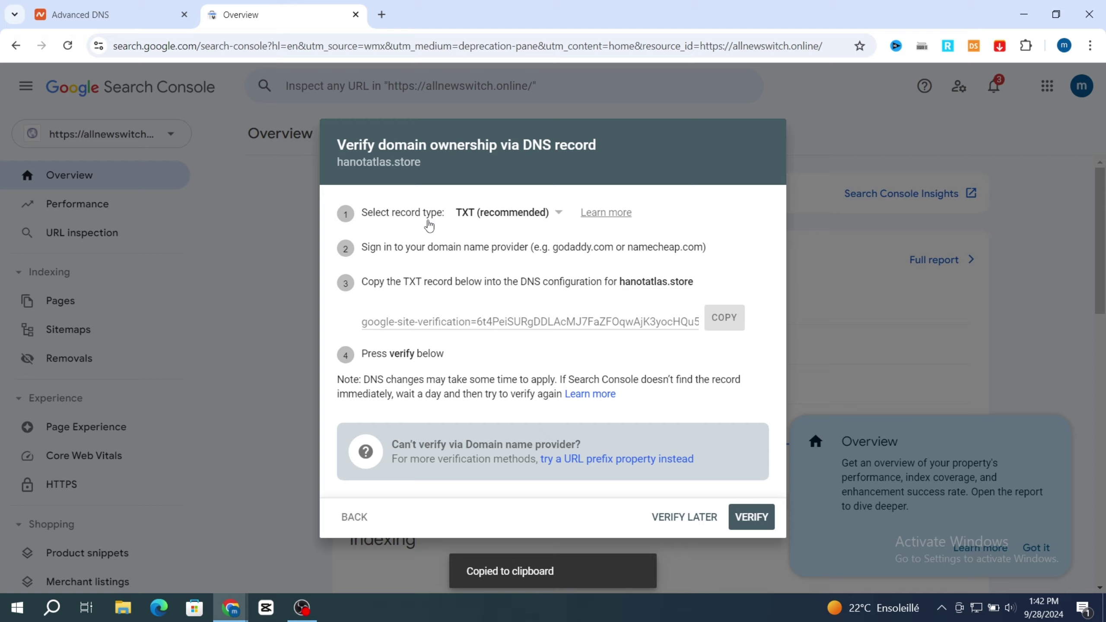
pyautogui.click(109, 14)
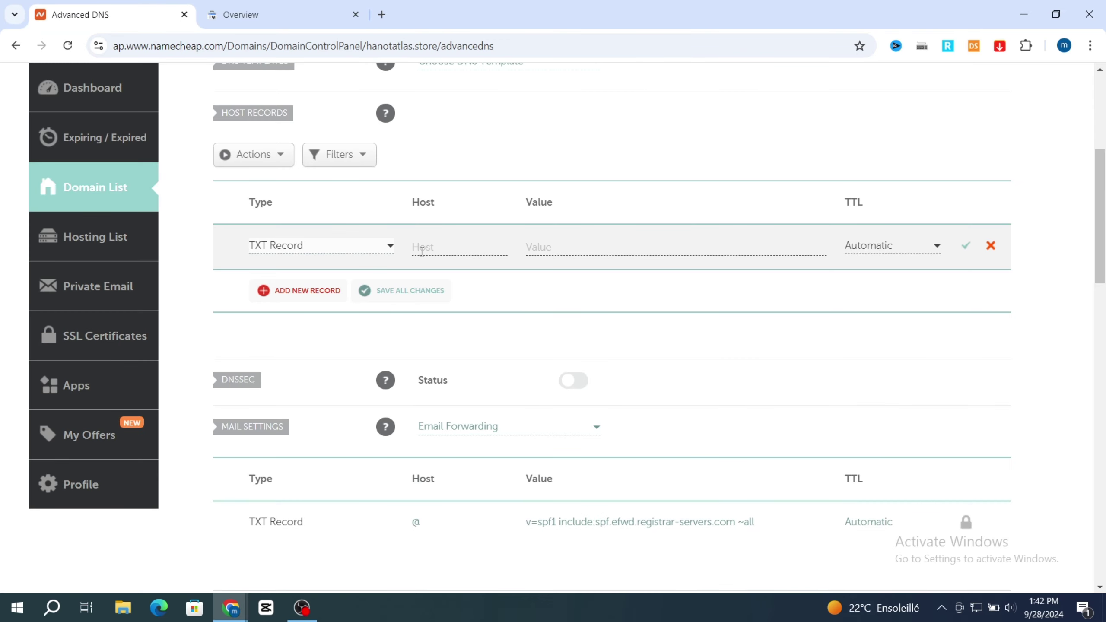
pyautogui.click(445, 248)
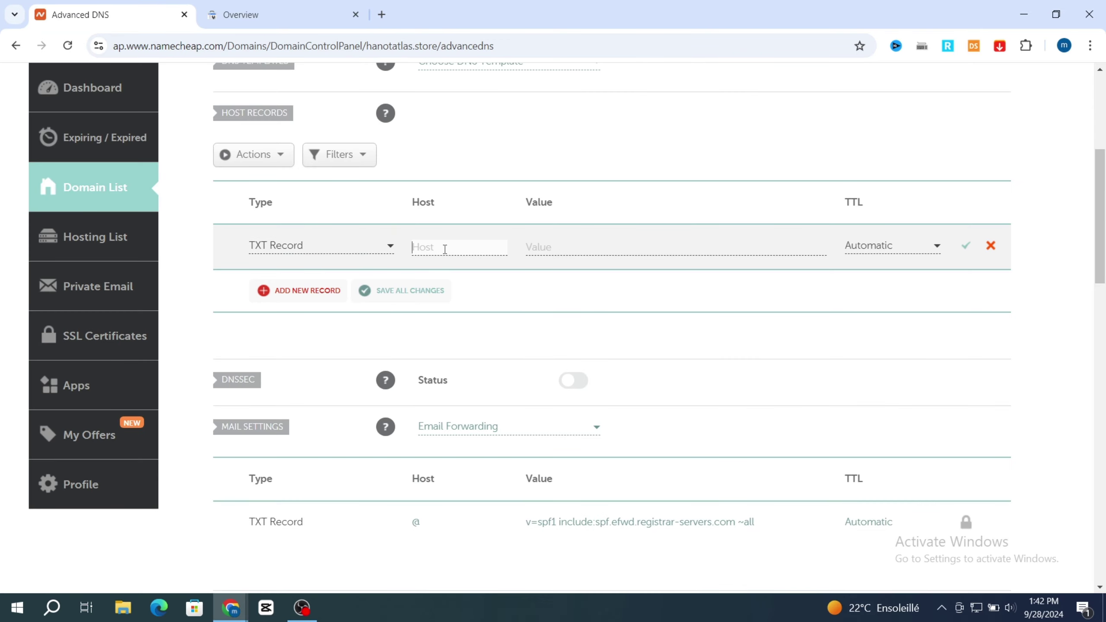
pyautogui.write('@')
pyautogui.click(556, 248)
# - Paste the google-site-verification value into the TXT record's Value and save the record
pyautogui.click(262, 14)
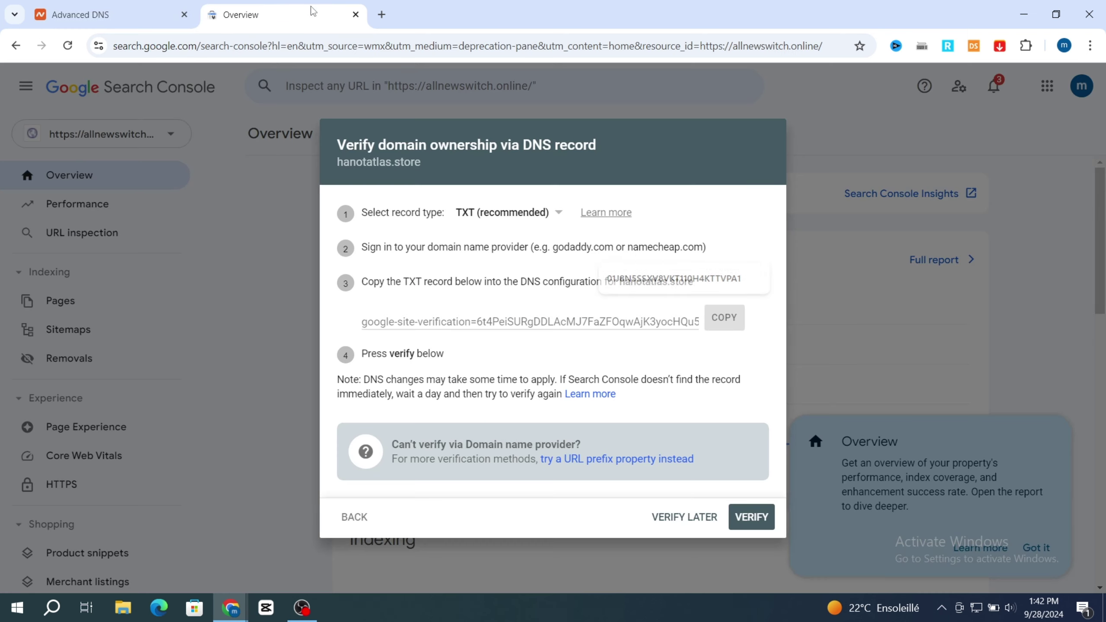
pyautogui.click(720, 321)
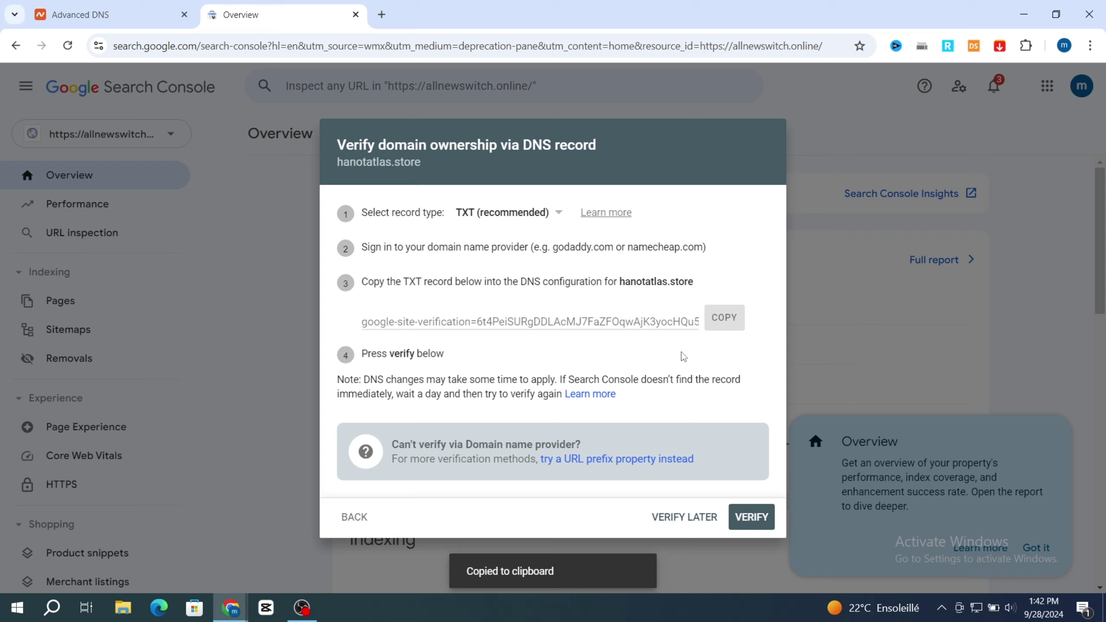
pyautogui.click(131, 18)
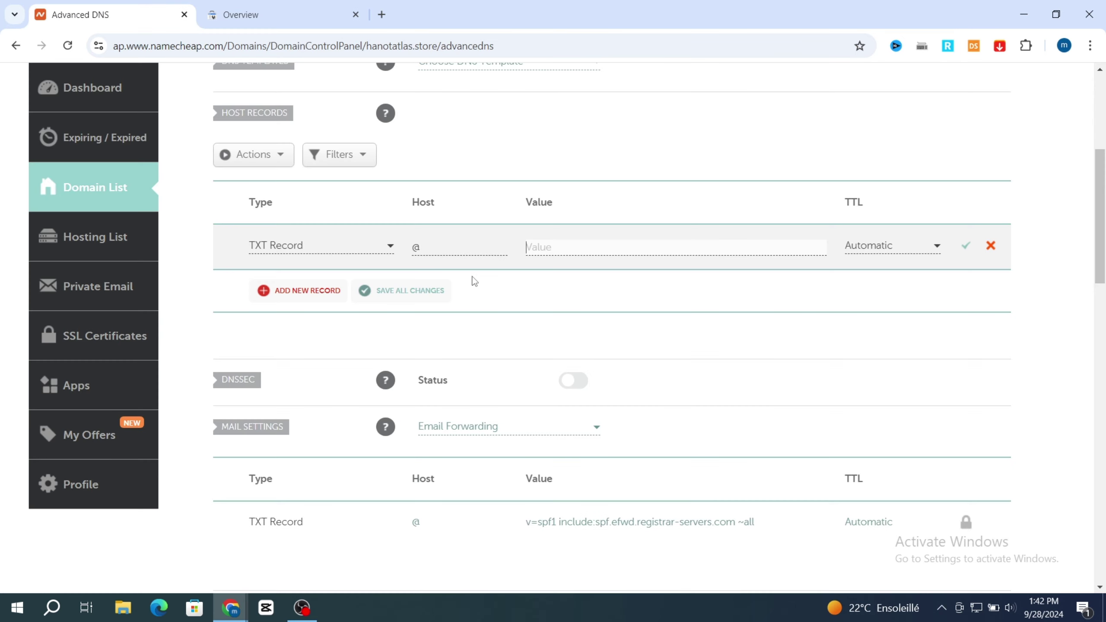
pyautogui.click(543, 254)
pyautogui.hotkey('ctrl', 'v')
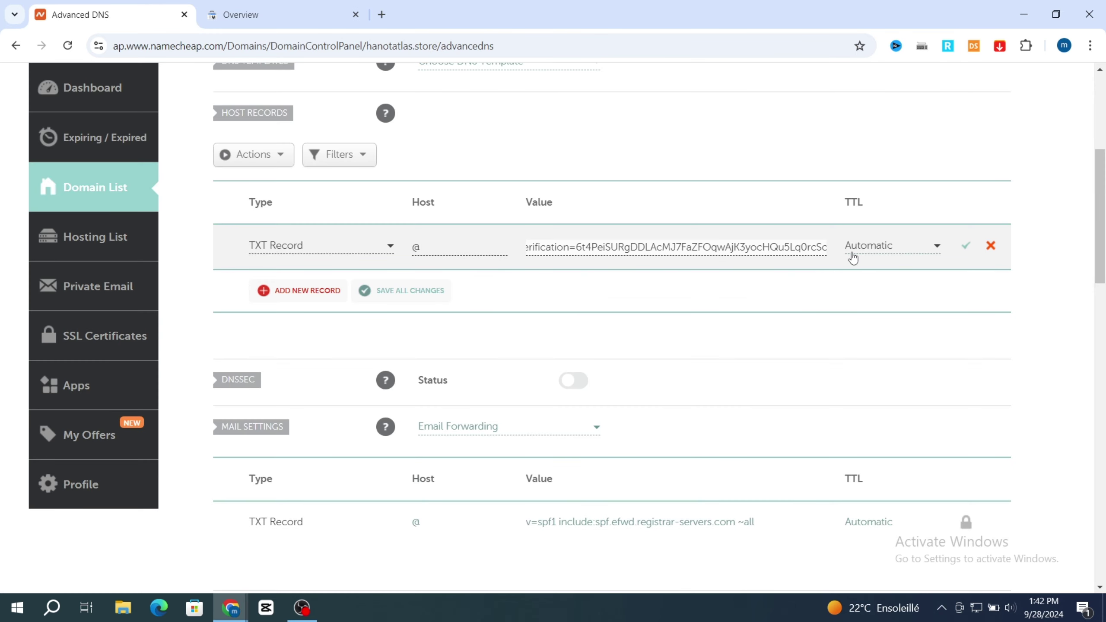
pyautogui.click(966, 249)
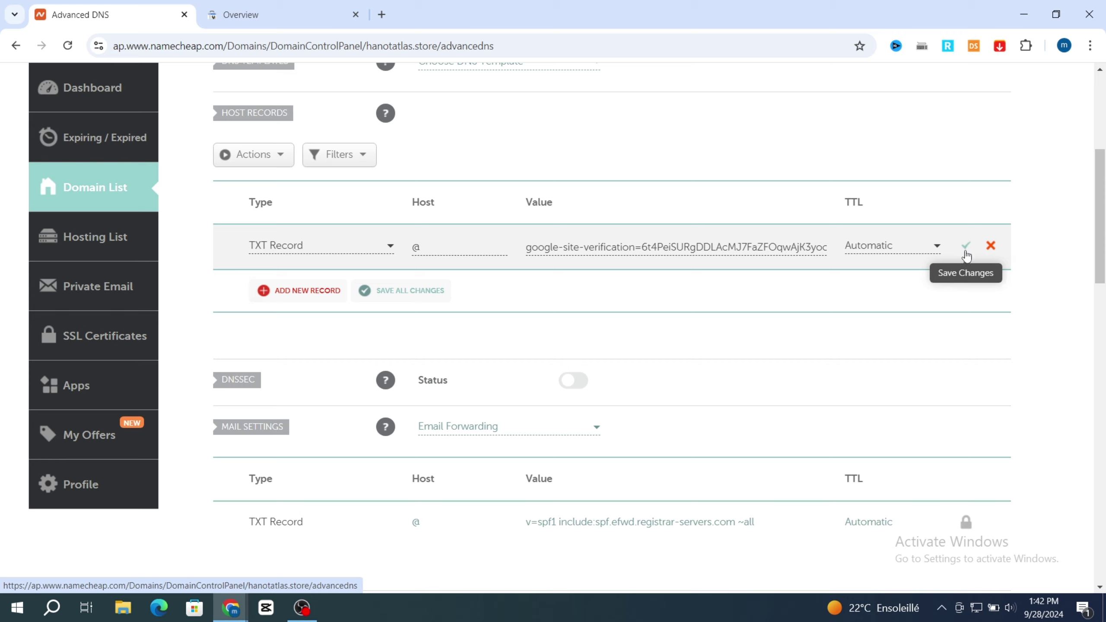
pyautogui.click(965, 246)
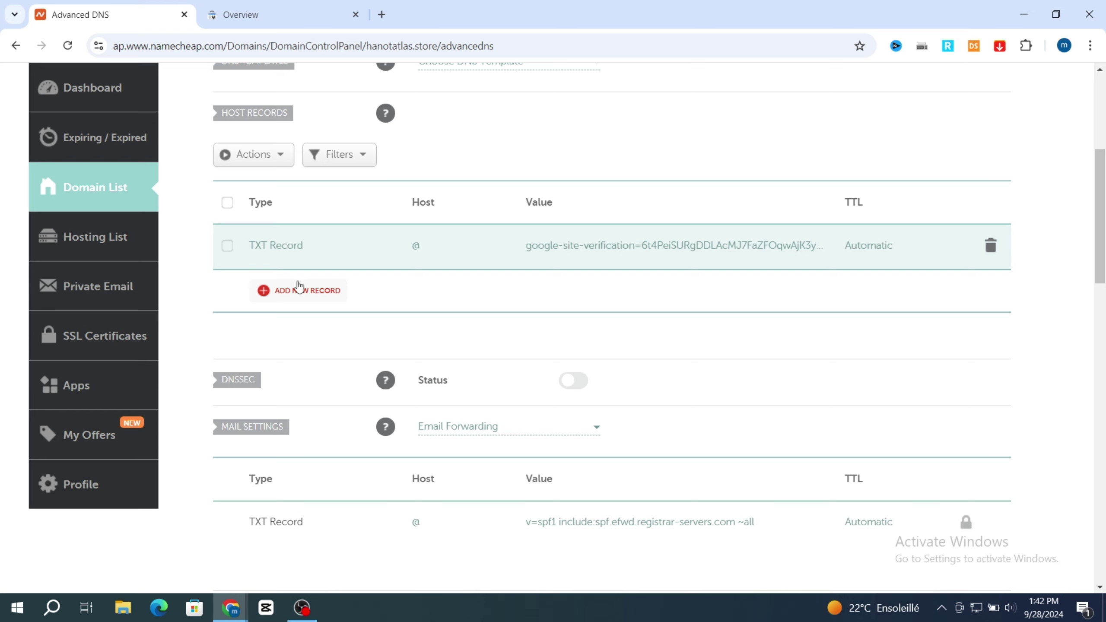
pyautogui.scroll(5, 994, 318)
pyautogui.scroll(-5, 992, 343)
pyautogui.click(296, 8)
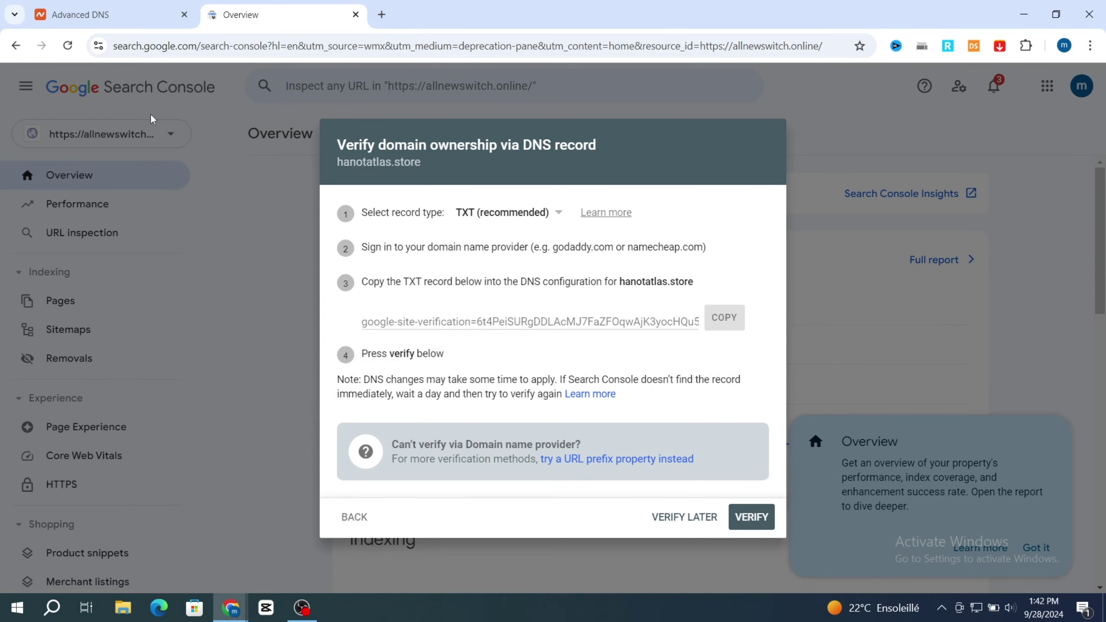
pyautogui.click(751, 517)
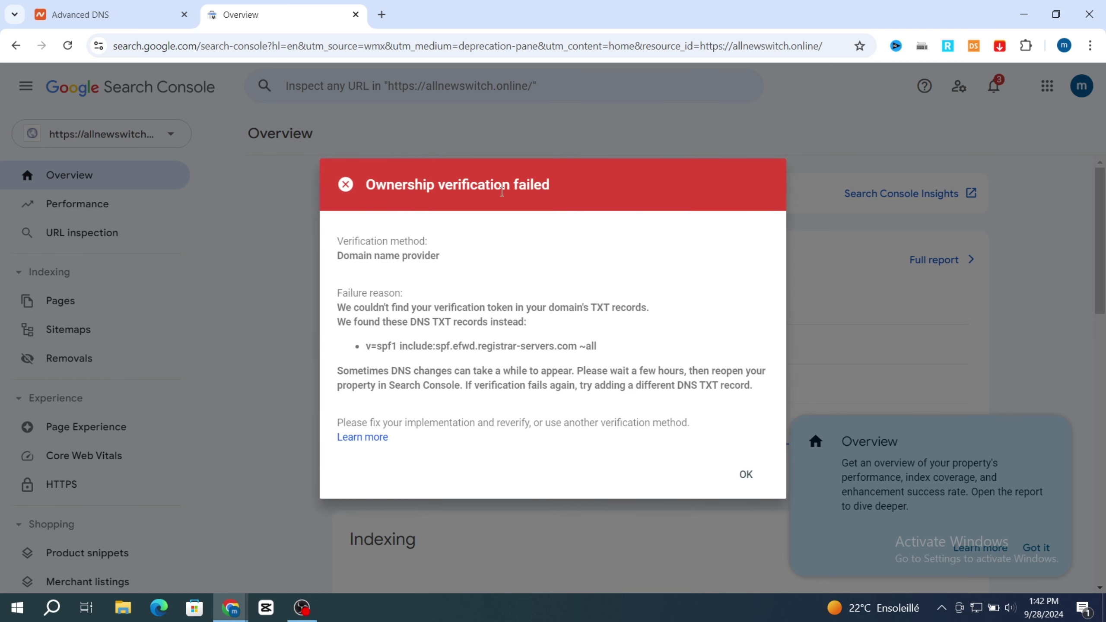
pyautogui.click(749, 475)
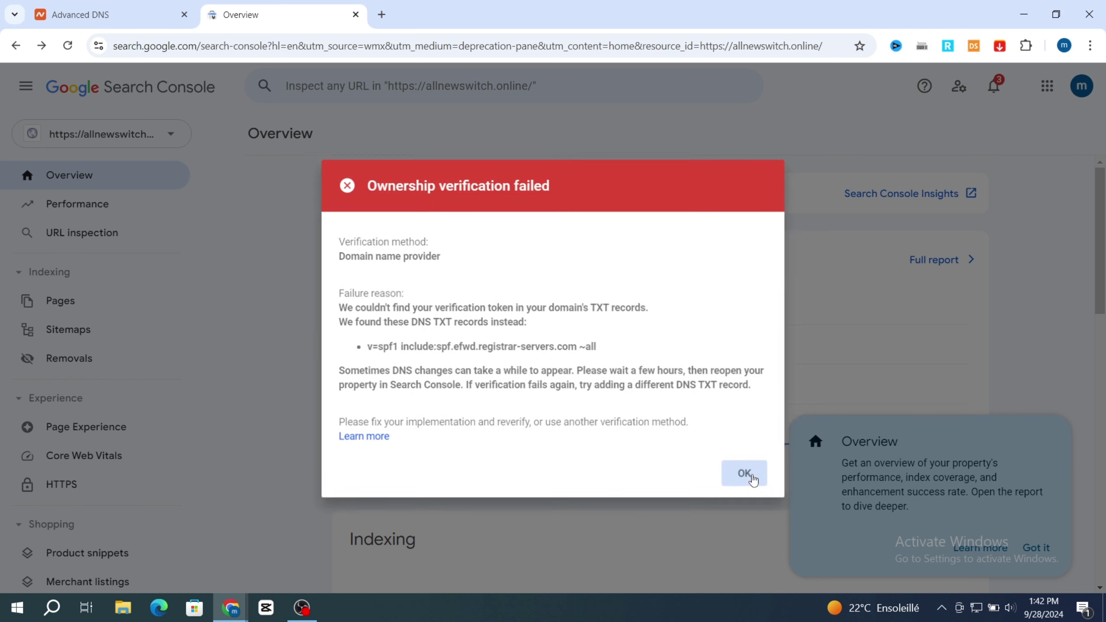
pyautogui.click(751, 518)
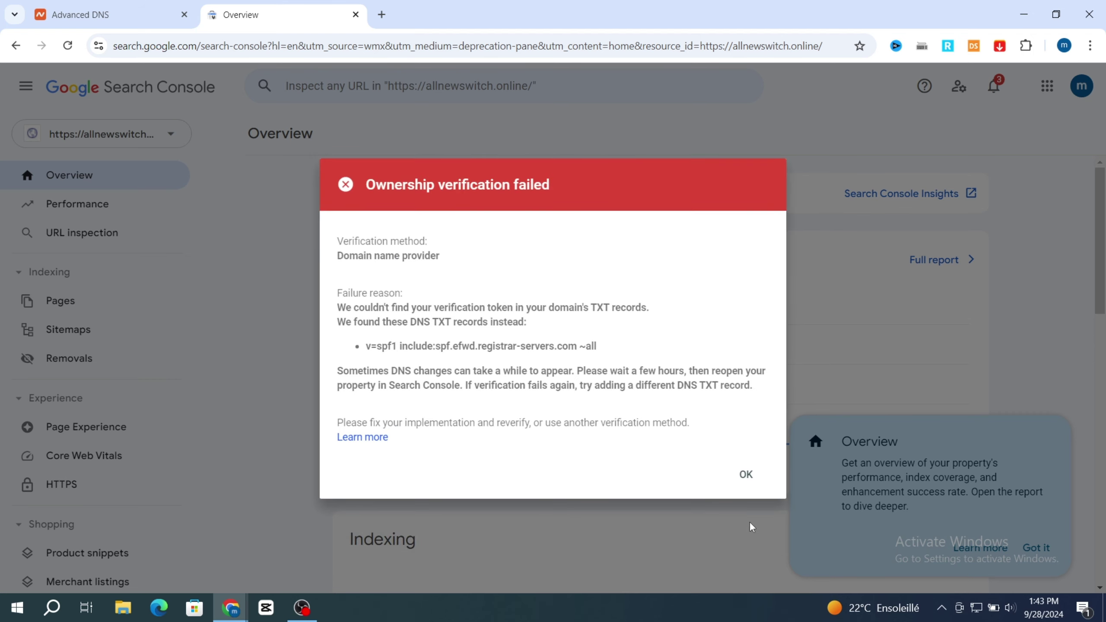
pyautogui.click(745, 474)
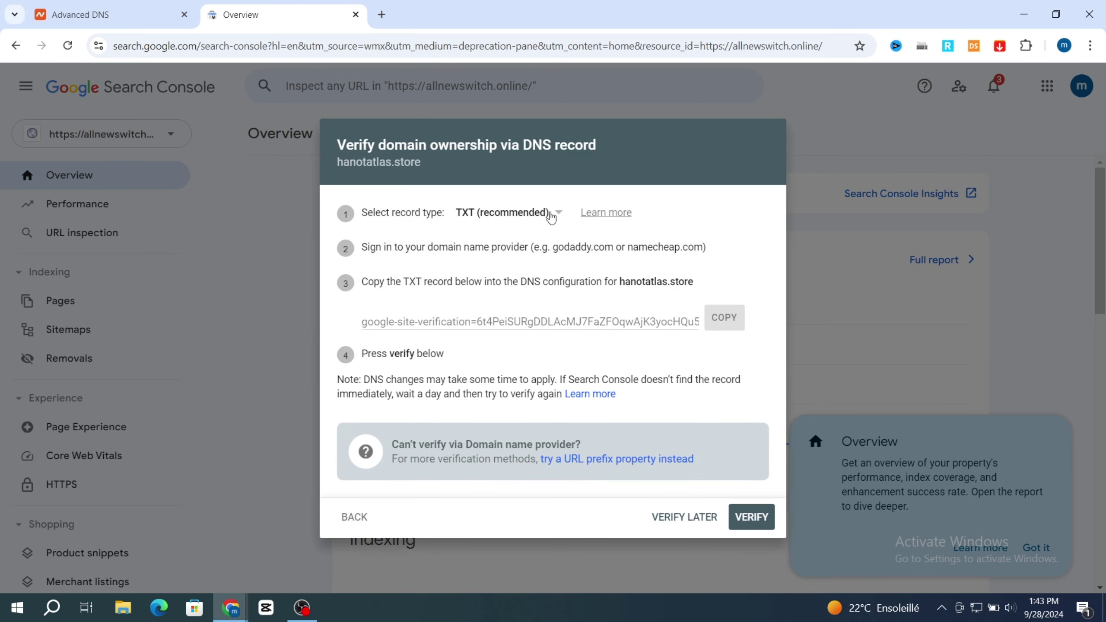
pyautogui.click(548, 212)
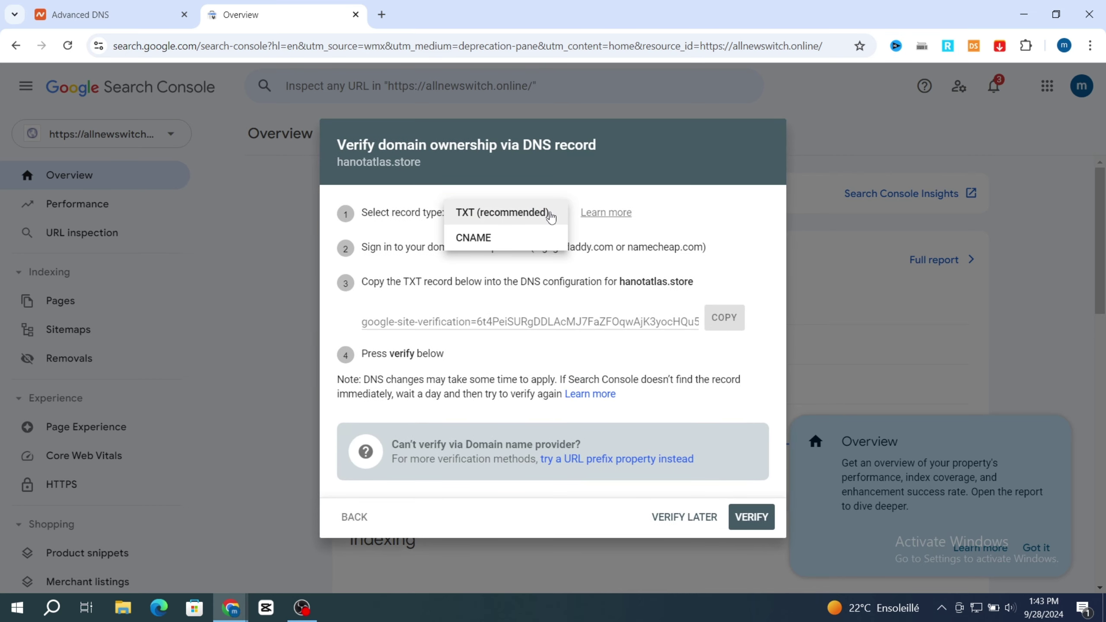
# - Switch verification to CNAME, copy the label hnhj7md4k2x5, and begin deleting the old TXT record
pyautogui.click(476, 239)
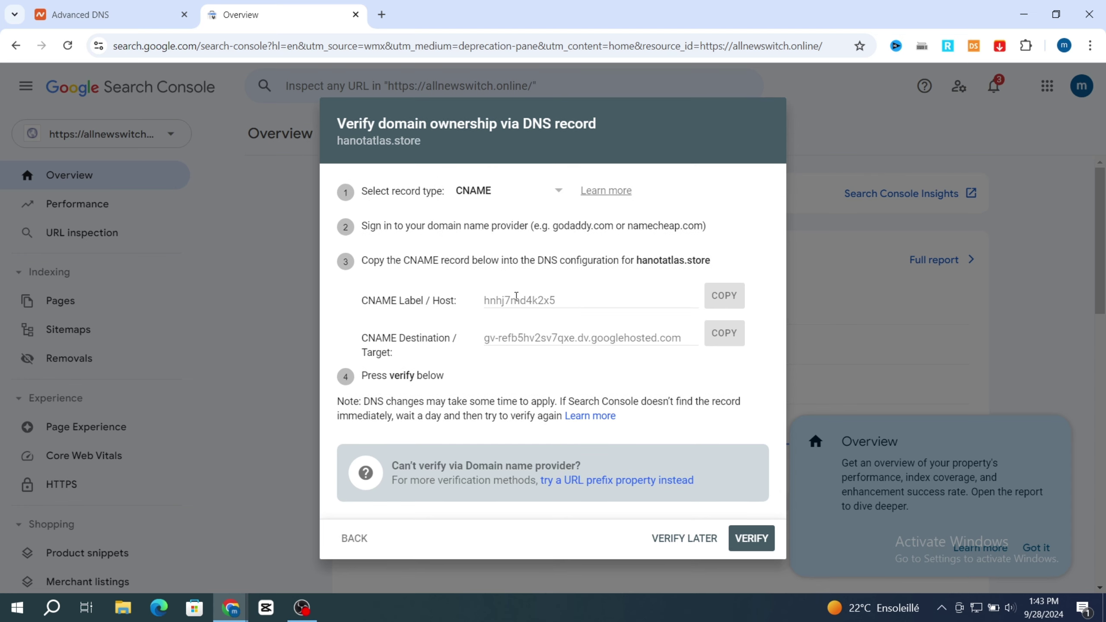
pyautogui.click(717, 305)
pyautogui.click(64, 20)
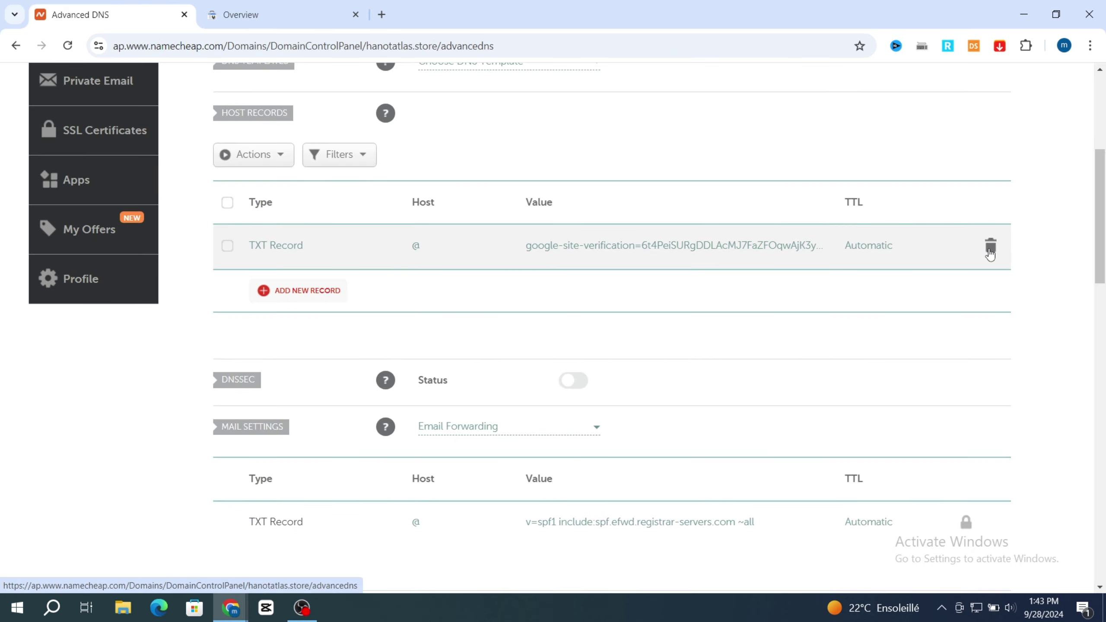
pyautogui.click(990, 254)
# - Delete the TXT record and add a CNAME Record with Host hnhj7md4k2x5
pyautogui.click(925, 313)
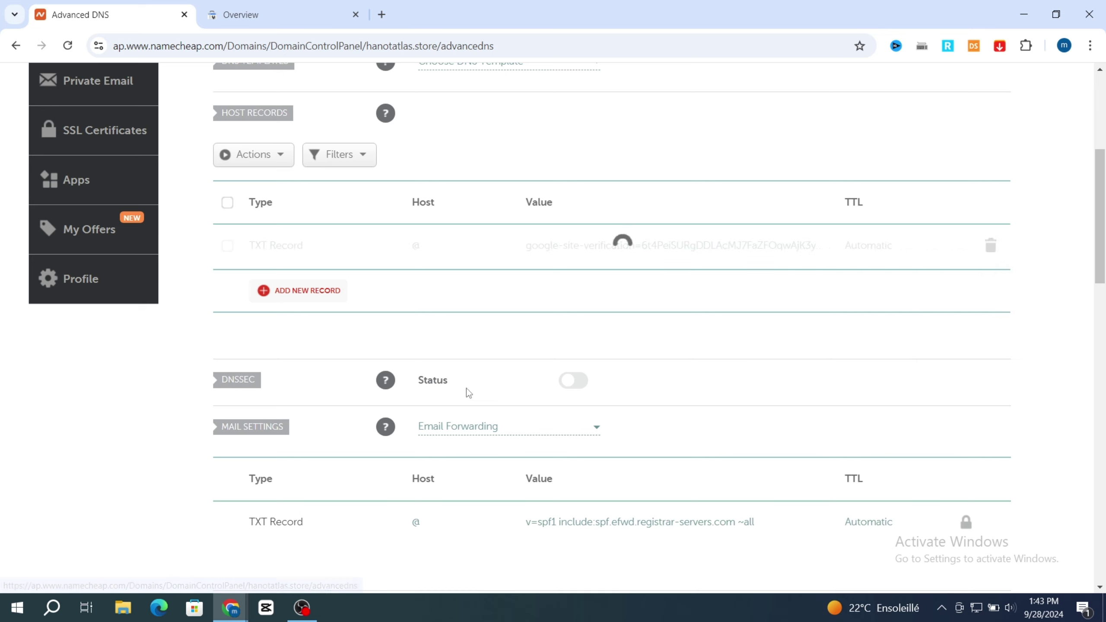
pyautogui.click(271, 292)
pyautogui.scroll(-3, 290, 296)
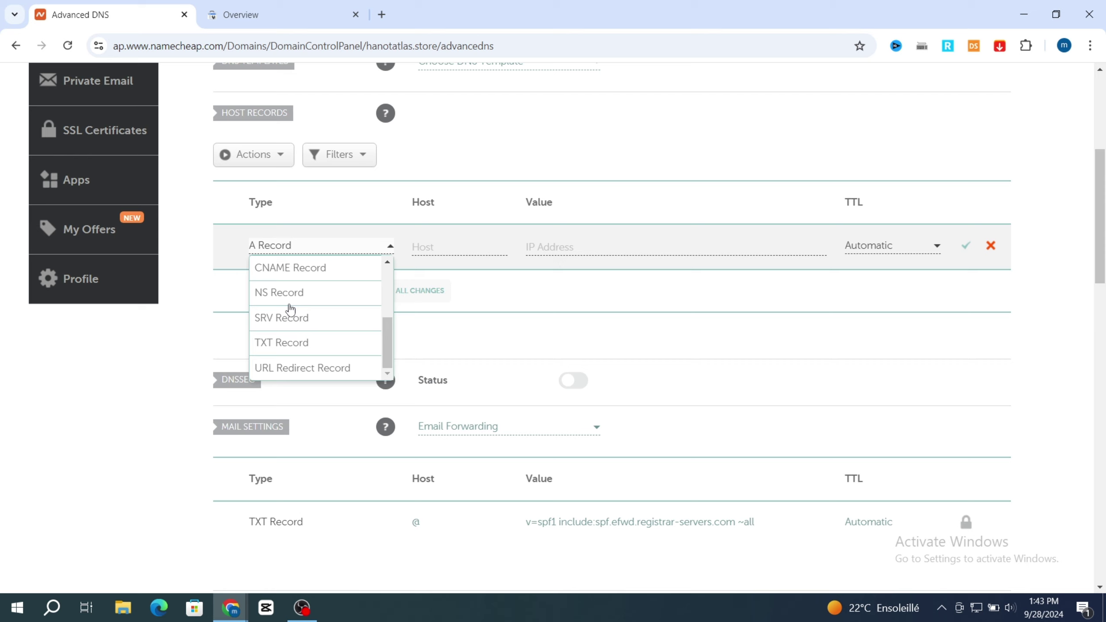
pyautogui.scroll(3, 299, 374)
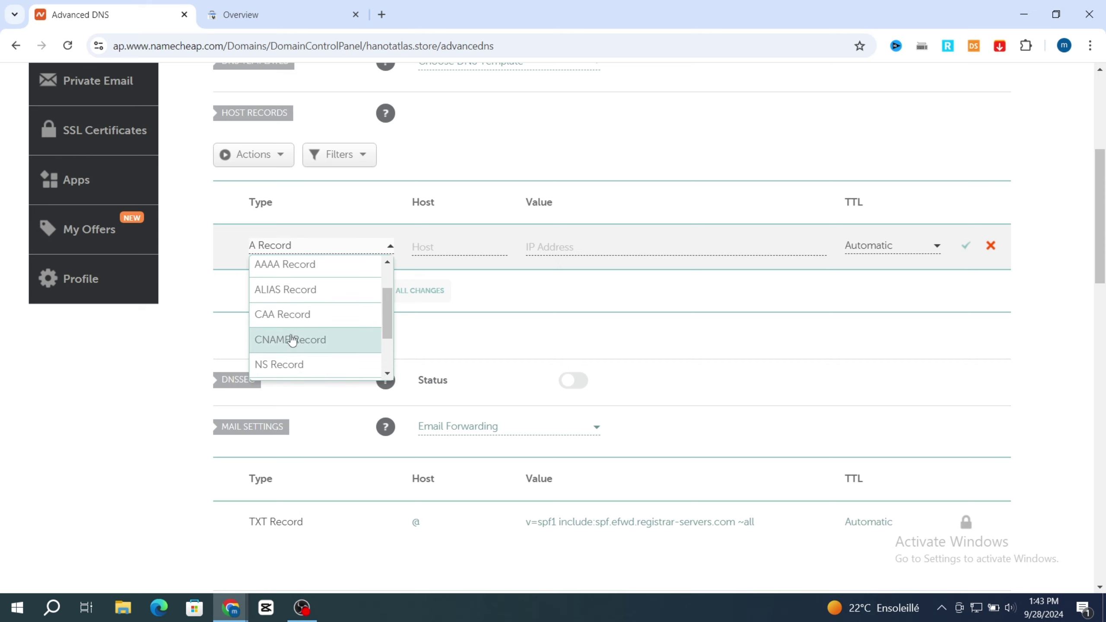
pyautogui.click(290, 340)
pyautogui.click(428, 250)
pyautogui.hotkey('ctrl', 'v')
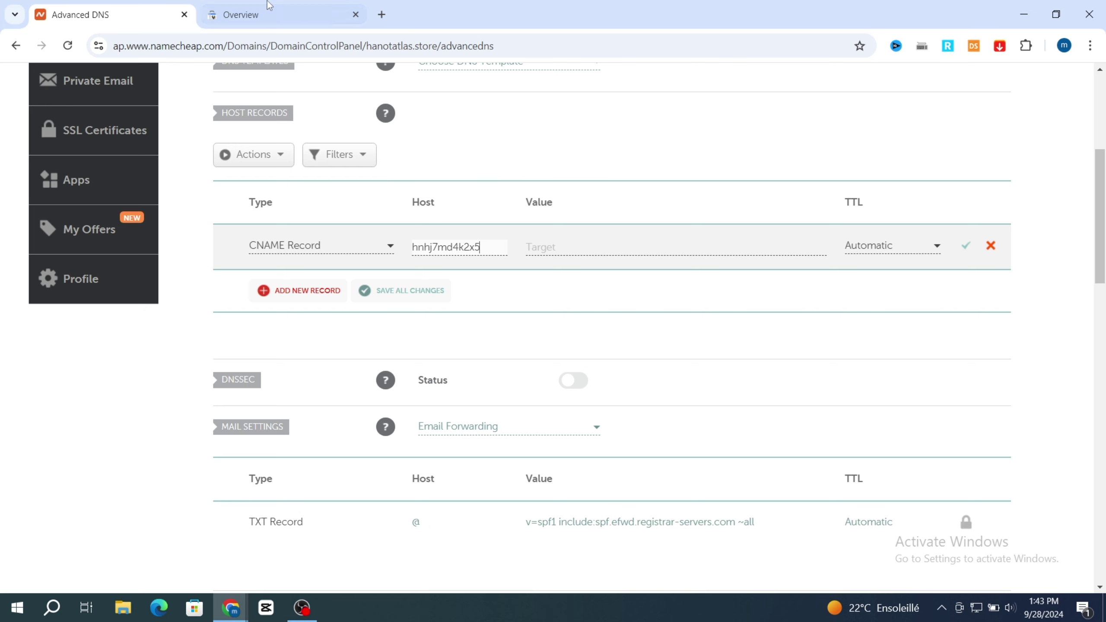
# - Set the CNAME target to gv-refb5hv2sv7qxe.dv.googlehosted.com and save the record
pyautogui.click(251, 13)
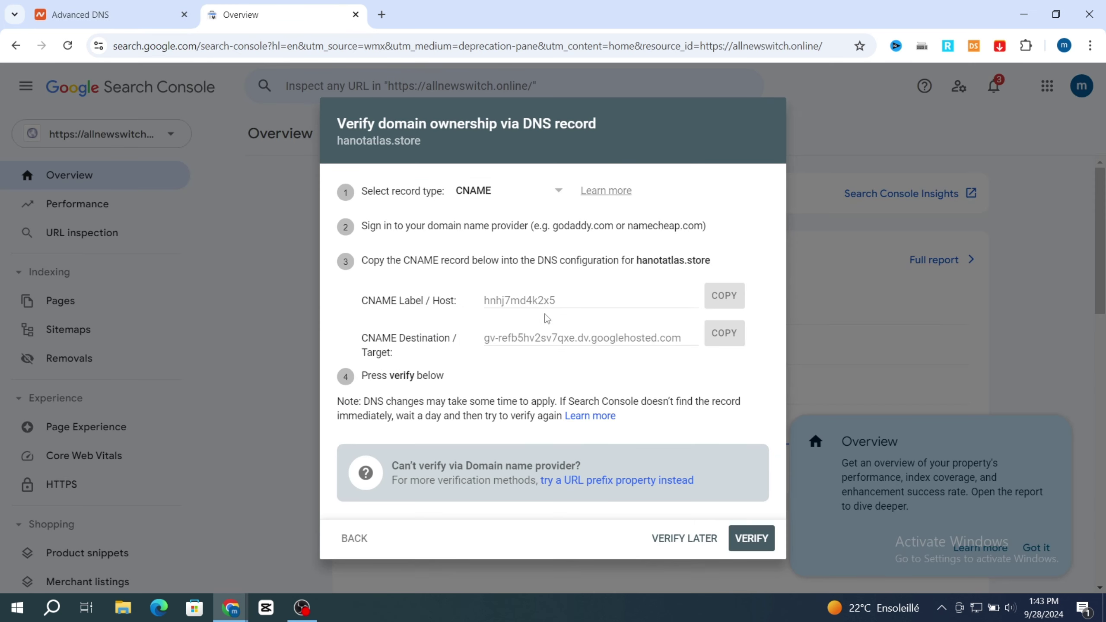
pyautogui.click(731, 339)
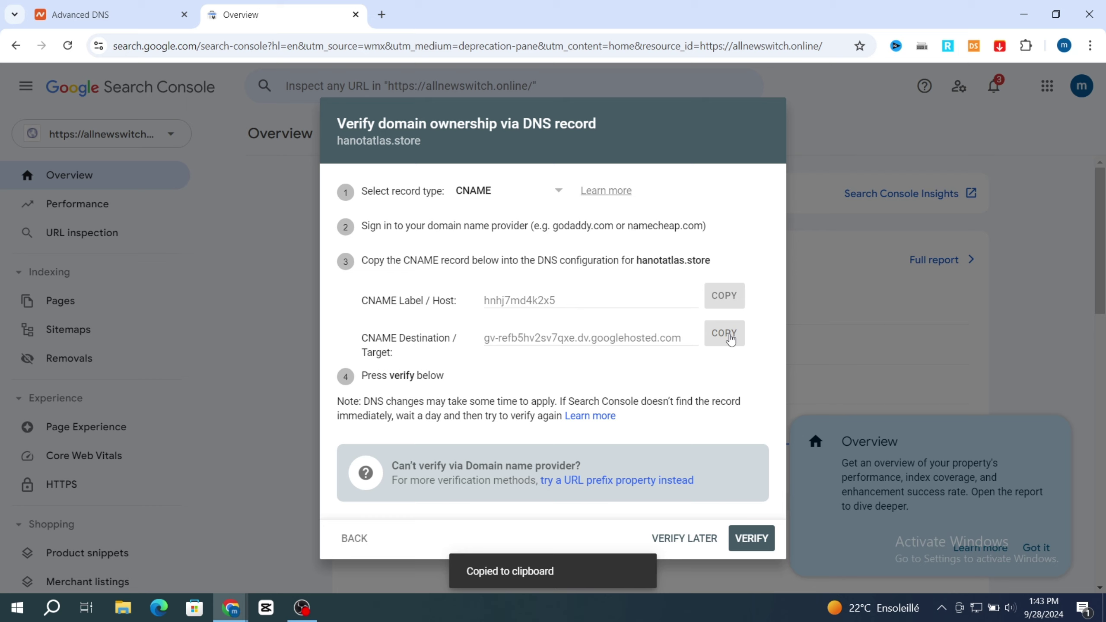
pyautogui.click(100, 13)
pyautogui.click(617, 247)
pyautogui.hotkey('ctrl', 'v')
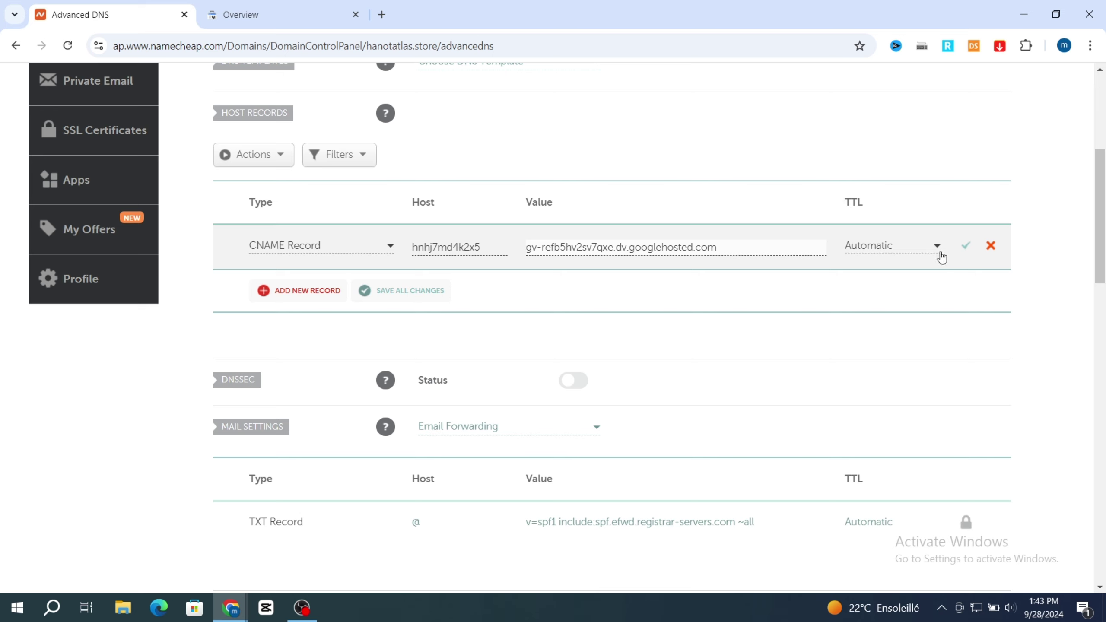
pyautogui.click(963, 249)
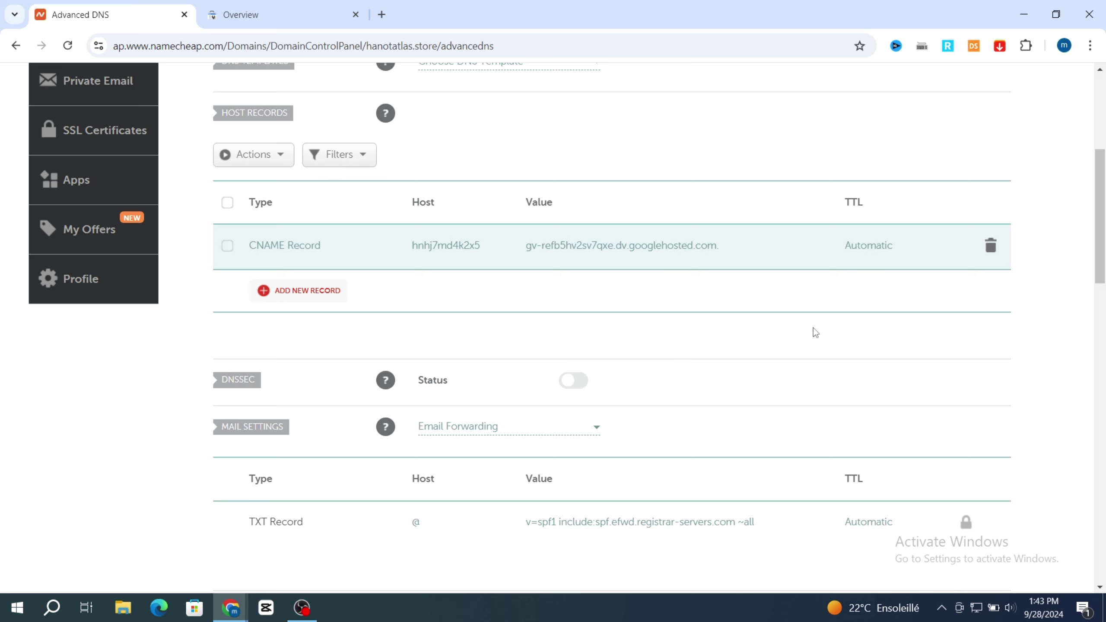
# - Verify hanotatlas.store ownership with the CNAME record and close the Ownership verified message
pyautogui.click(260, 15)
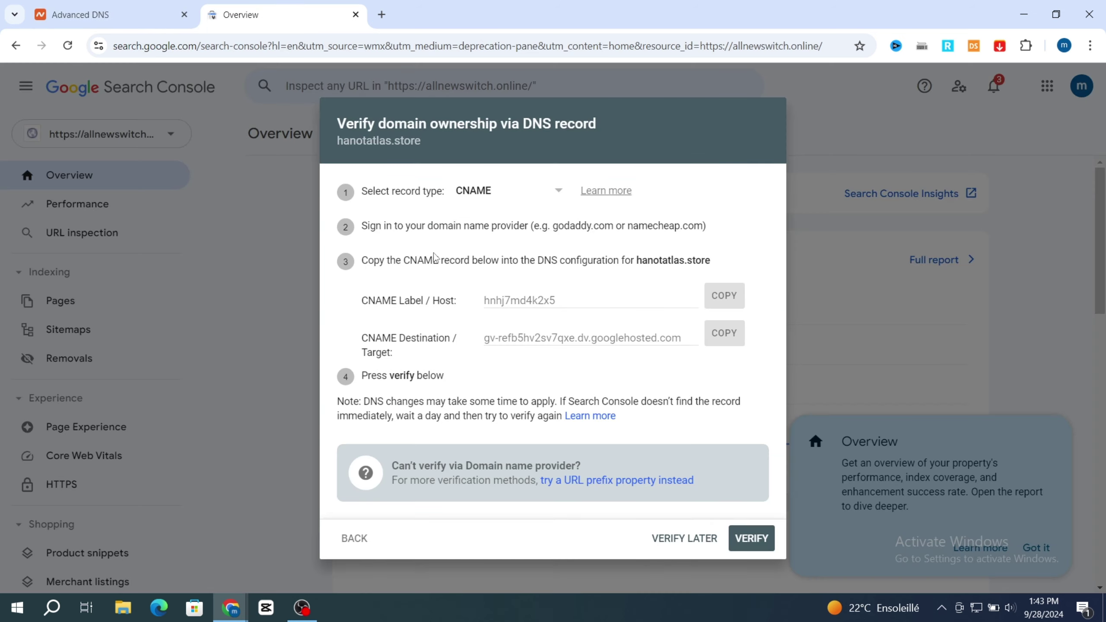
pyautogui.click(753, 539)
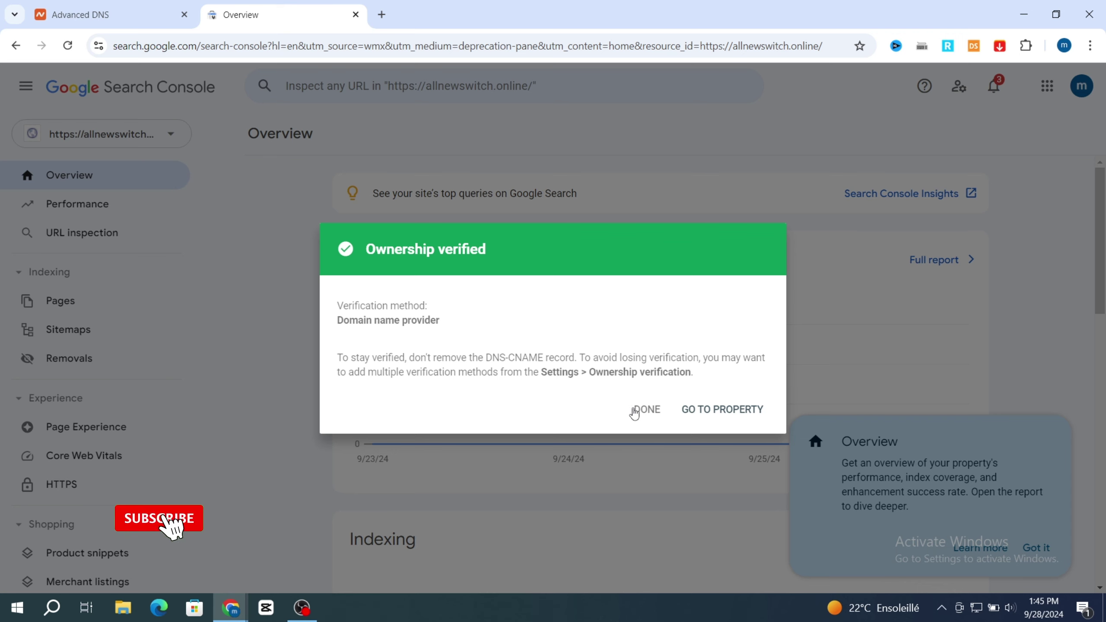
pyautogui.click(647, 409)
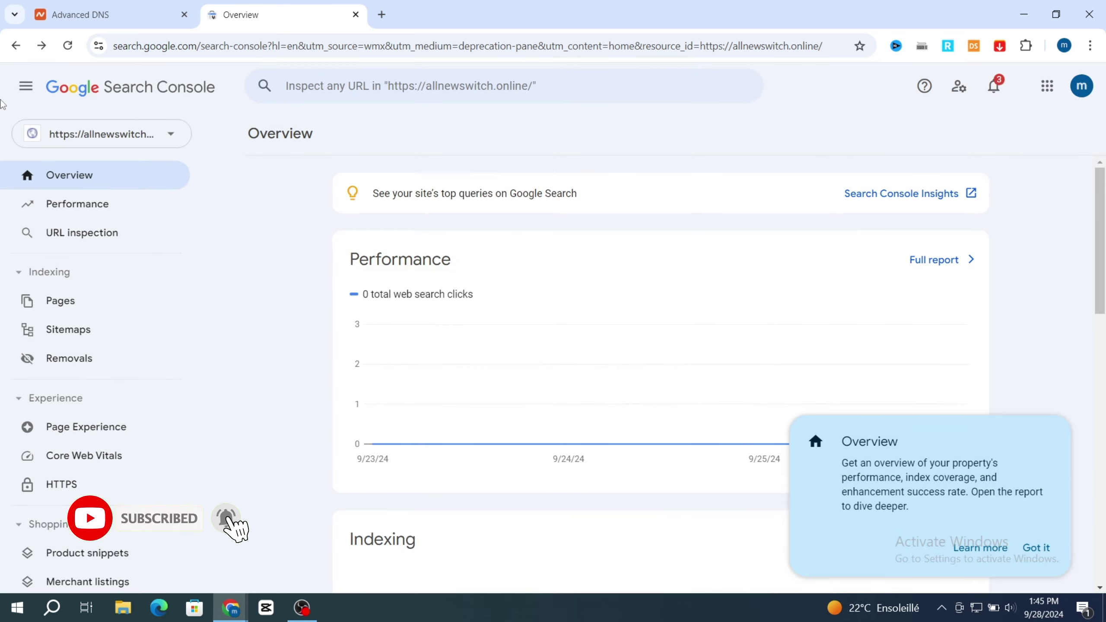